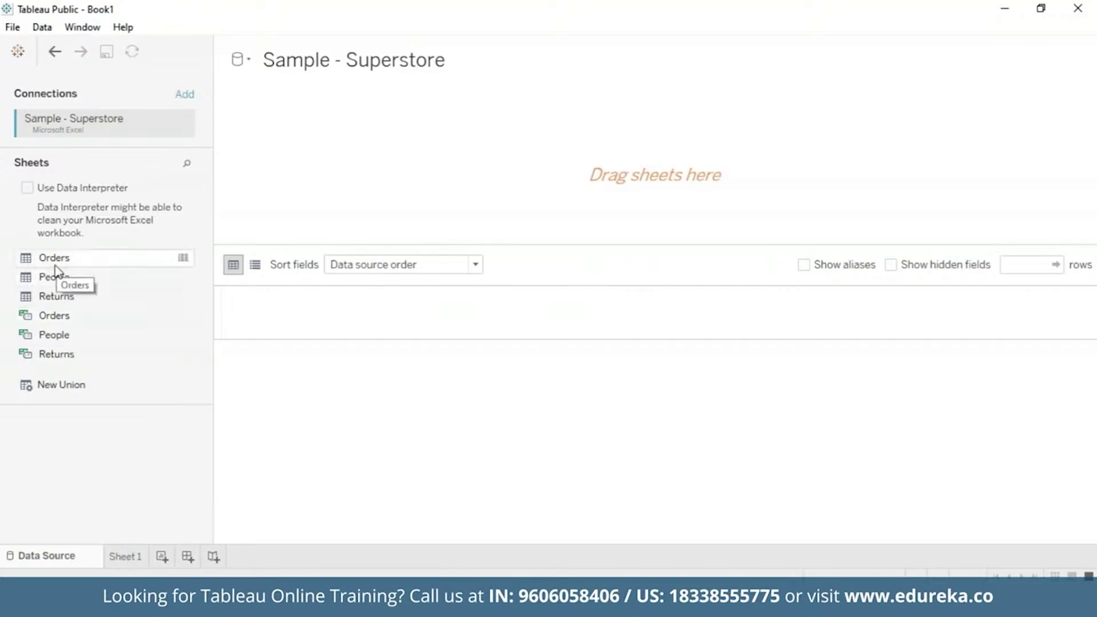
Left-join the Orders and Returns sheets on Order ID, then switch to Sheet 1
{"action": "left_click_drag", "start_coordinate": [54, 259], "coordinate": [571, 143]}
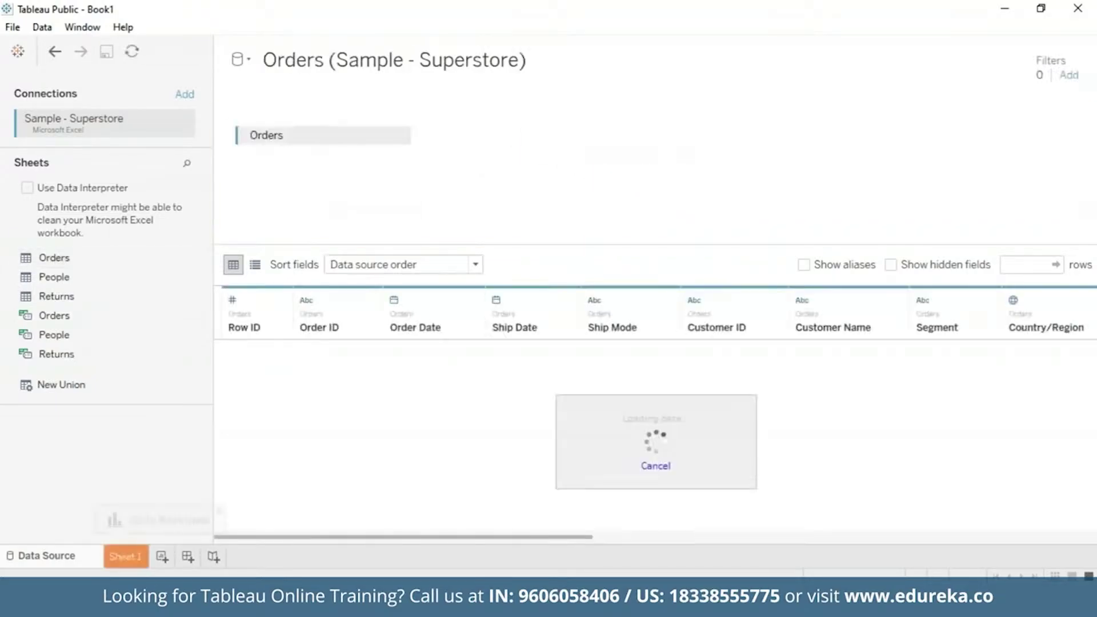
{"action": "left_click_drag", "start_coordinate": [55, 297], "coordinate": [258, 121]}
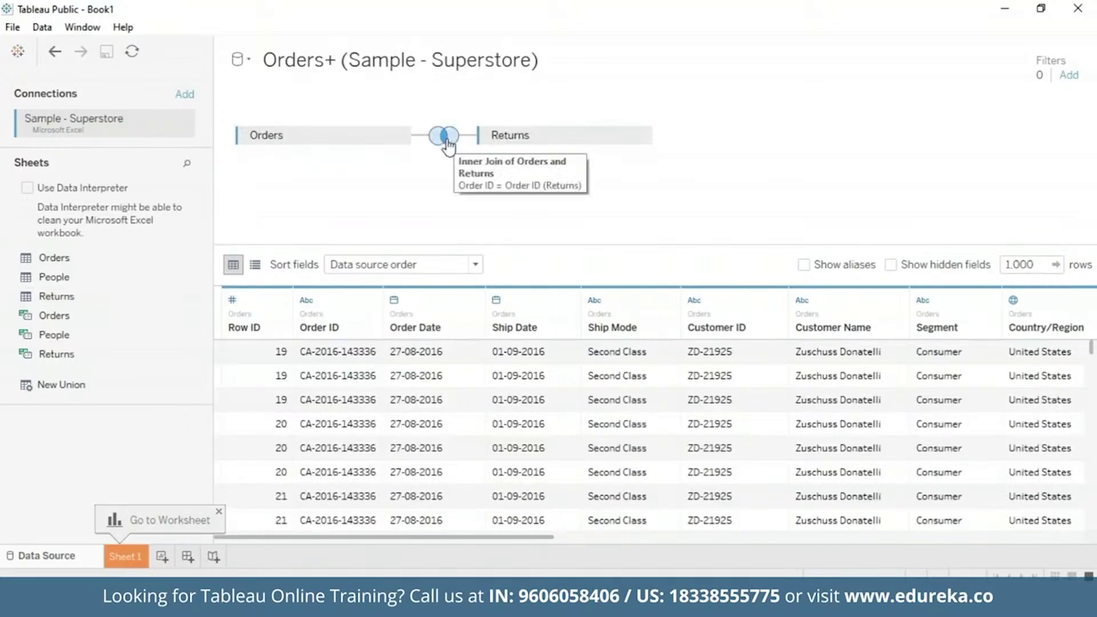
{"action": "left_click", "coordinate": [449, 147]}
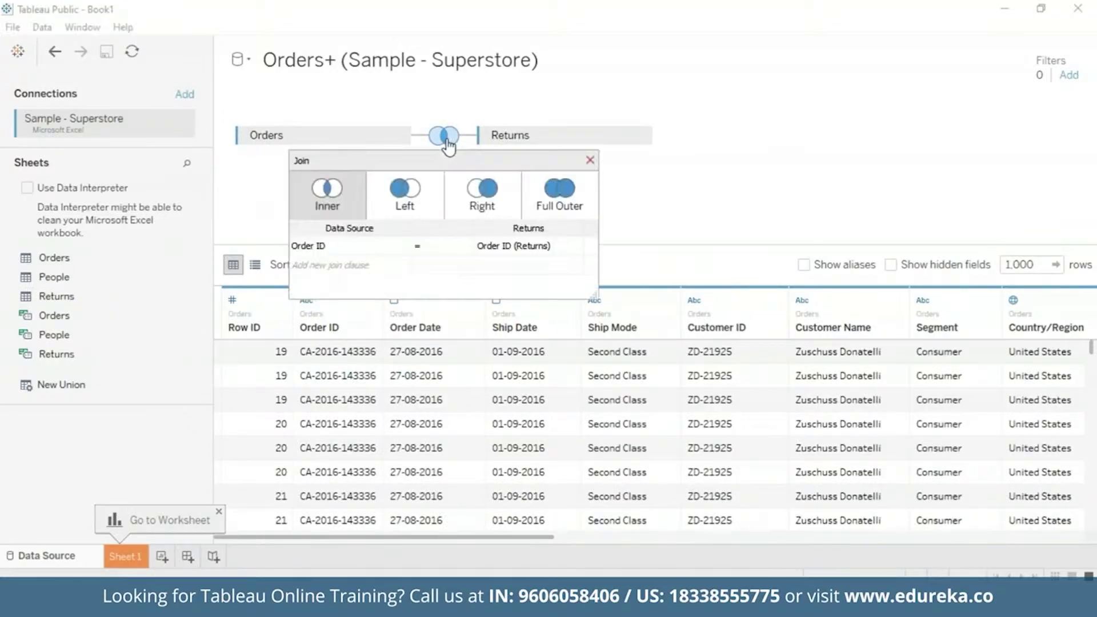
{"action": "left_click", "coordinate": [428, 211]}
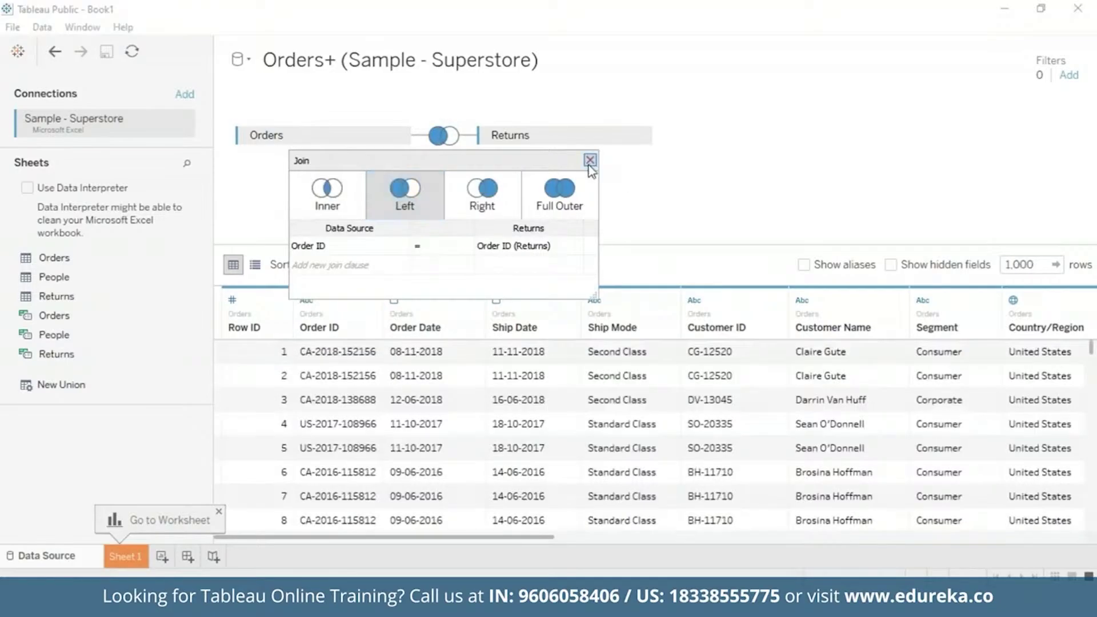
{"action": "left_click", "coordinate": [590, 161]}
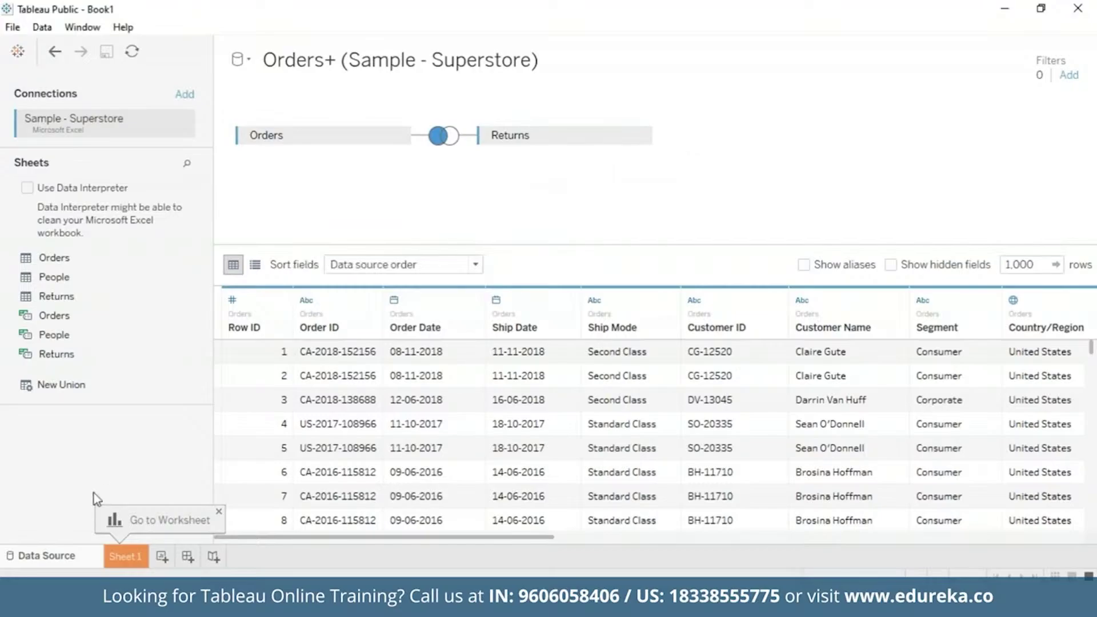
{"action": "left_click", "coordinate": [126, 559]}
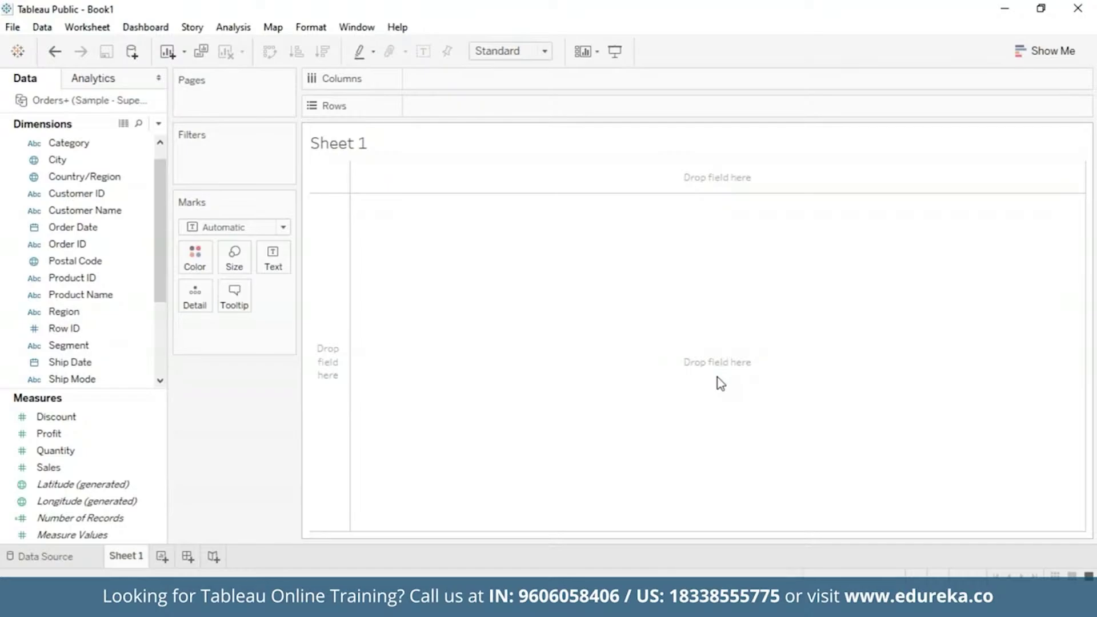
Open the Analysis menu
{"action": "left_click", "coordinate": [233, 28]}
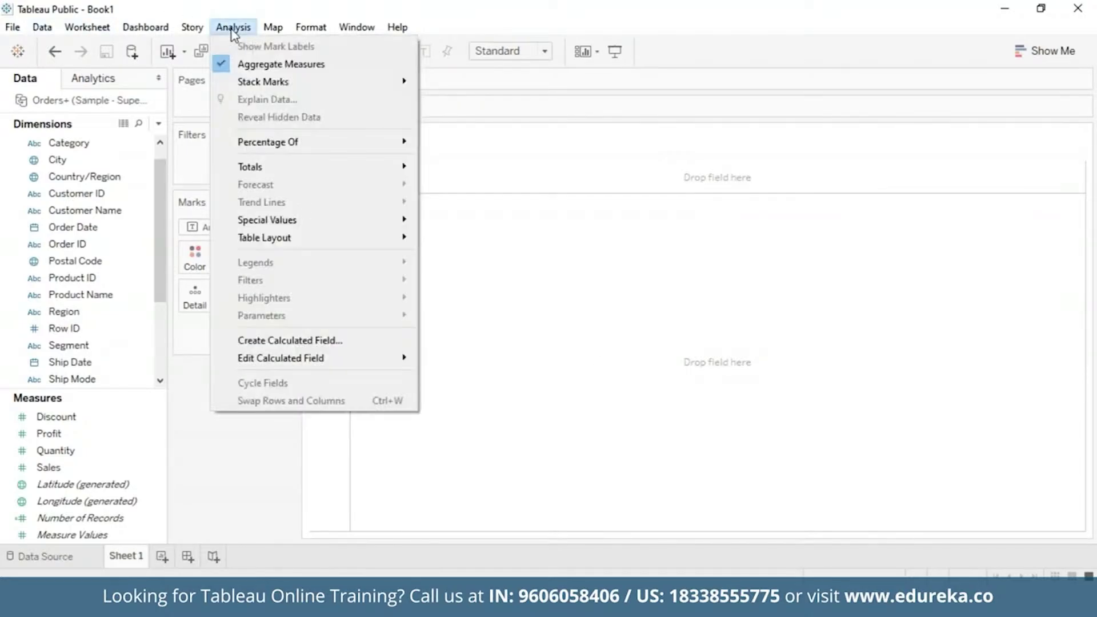
Start a new calculated field named Returns
{"action": "left_click", "coordinate": [274, 341]}
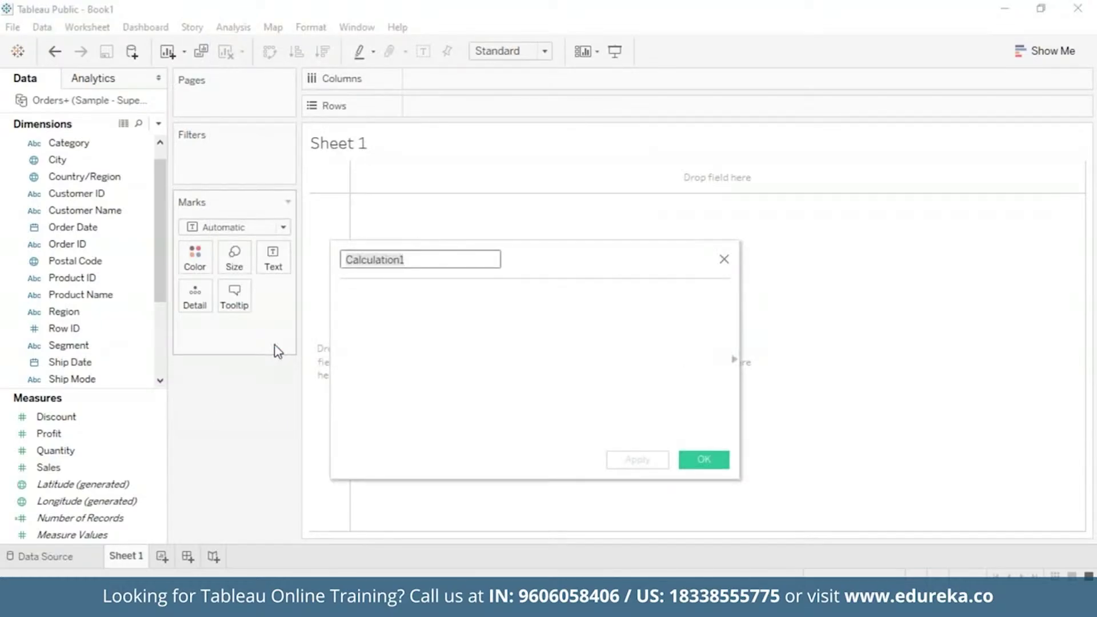
{"action": "key", "text": "BackSpace"}
{"action": "type", "text": "R"}
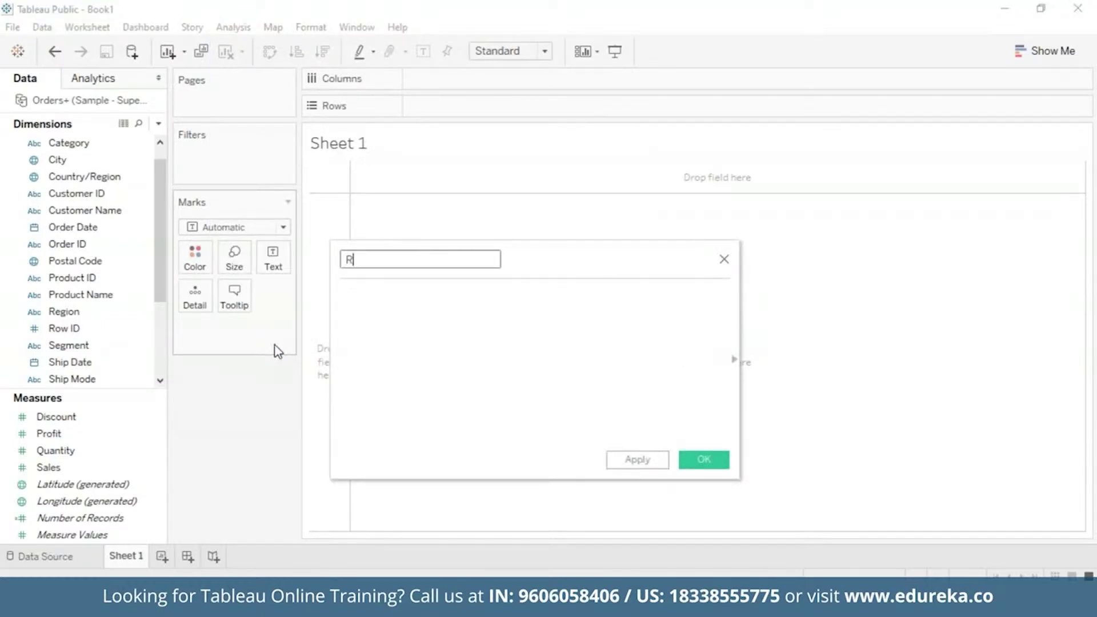
{"action": "type", "text": "eturns"}
Enter the formula COUNT([Returned] = "Yes"), then apply and save it
{"action": "left_click", "coordinate": [417, 333]}
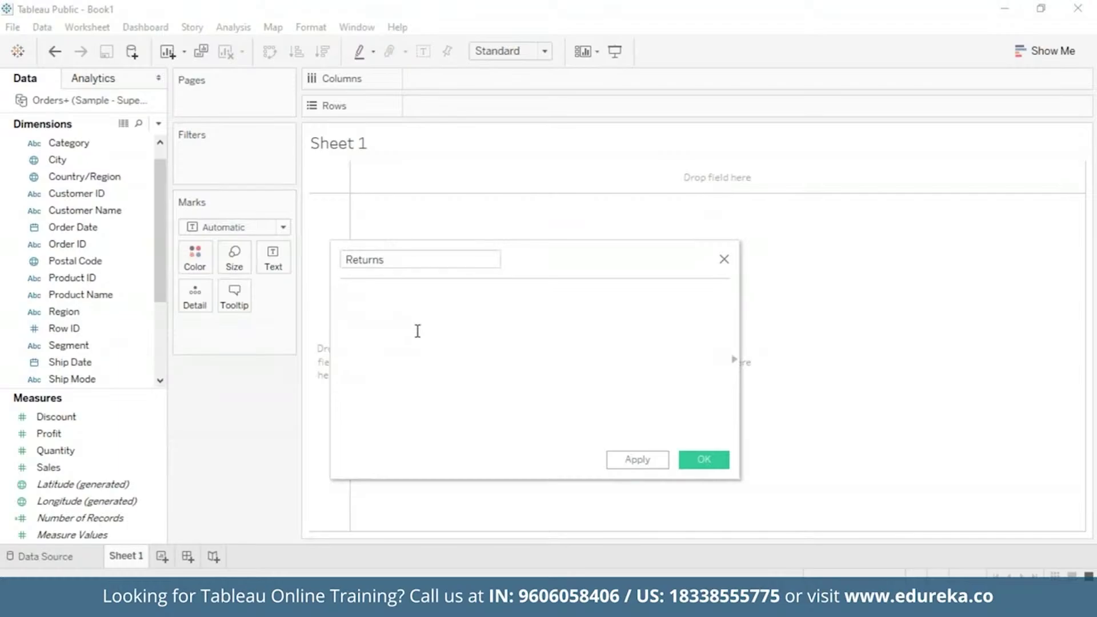
{"action": "type", "text": "Cou"}
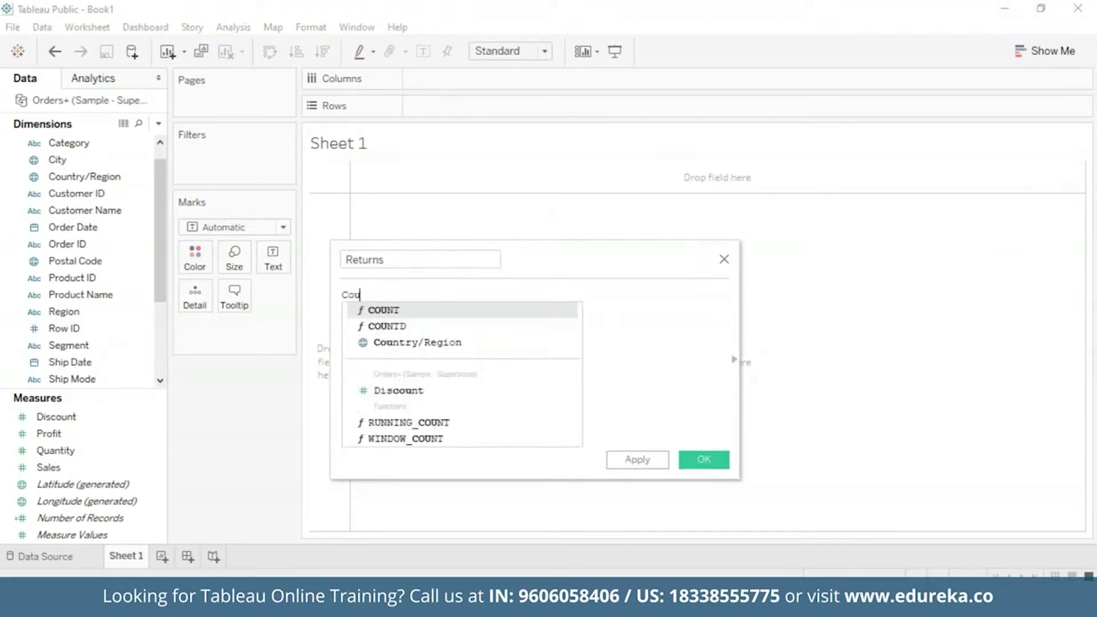
{"action": "left_click", "coordinate": [407, 310]}
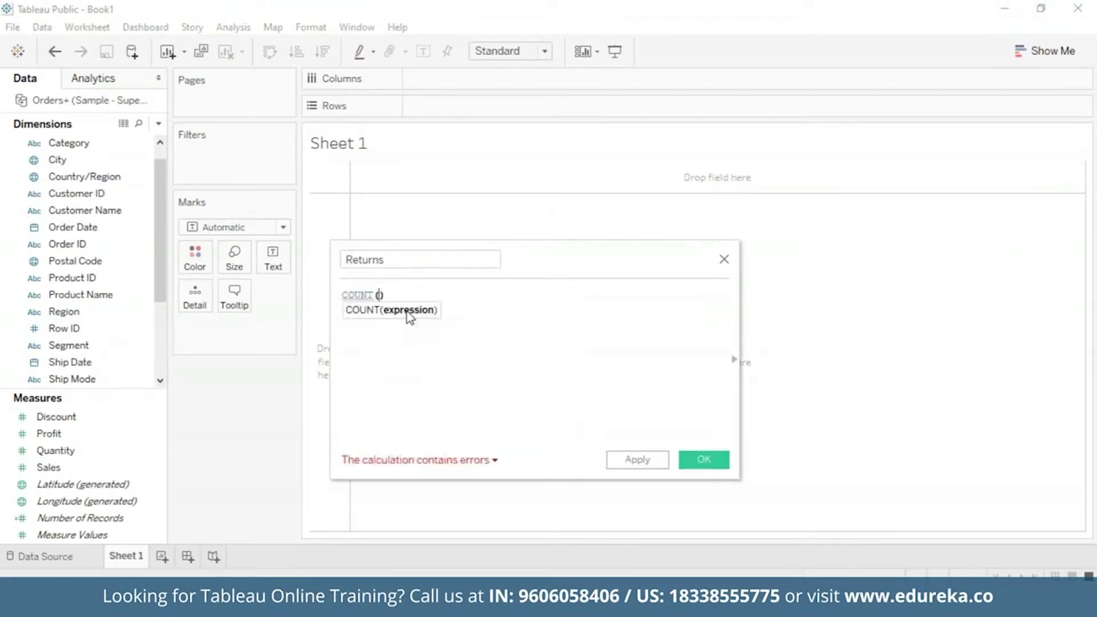
{"action": "type", "text": "retu"}
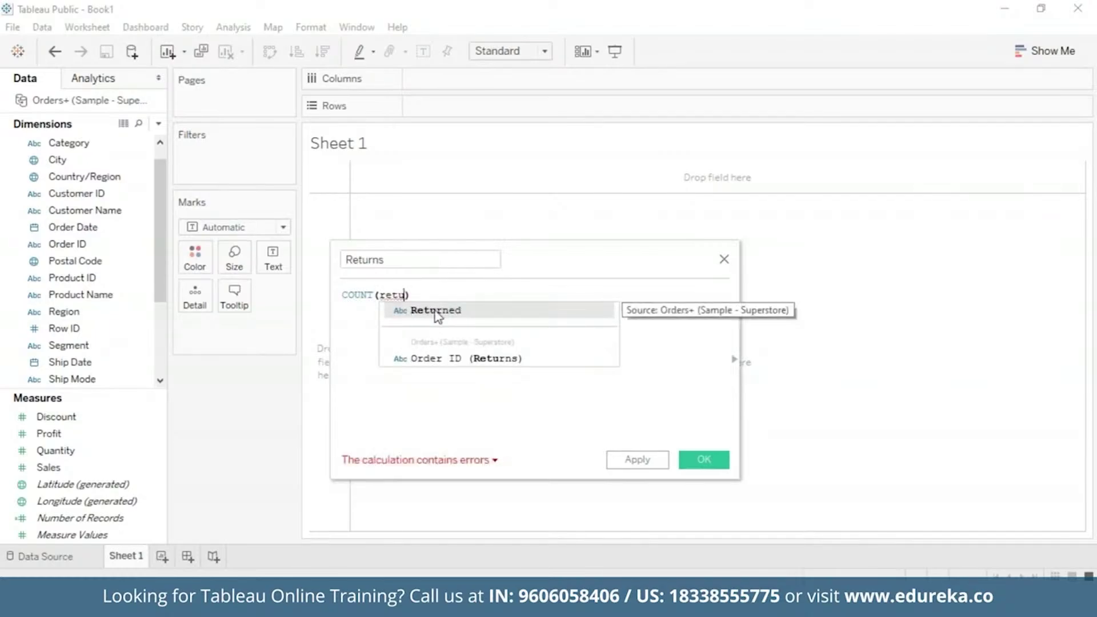
{"action": "left_click", "coordinate": [434, 311]}
{"action": "left_click", "coordinate": [449, 295]}
{"action": "type", "text": "= \"Yes"}
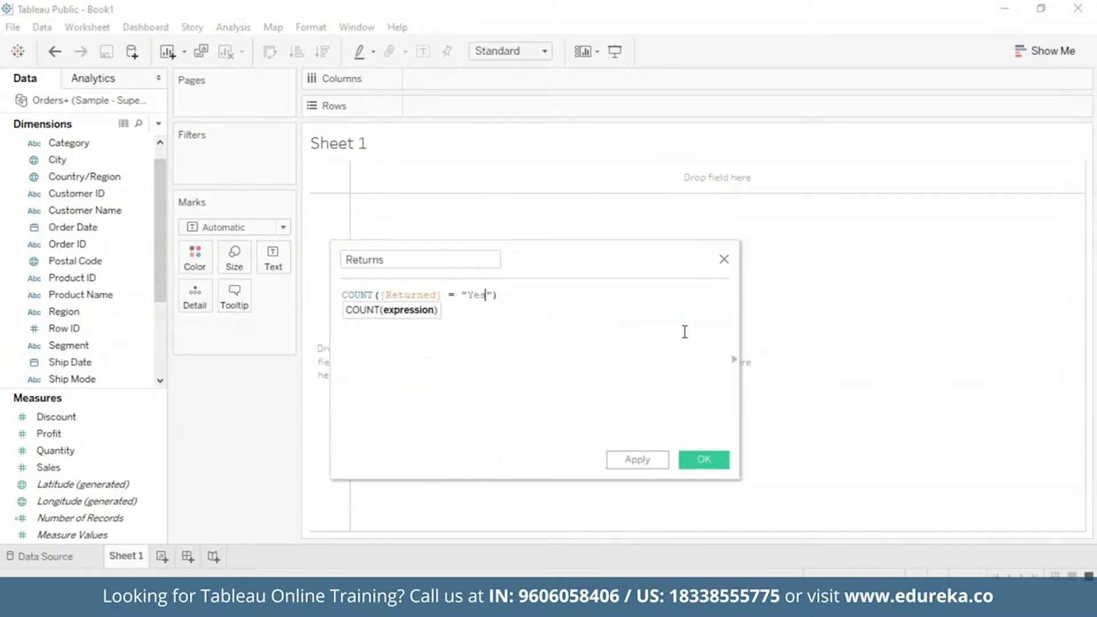
{"action": "left_click", "coordinate": [517, 295]}
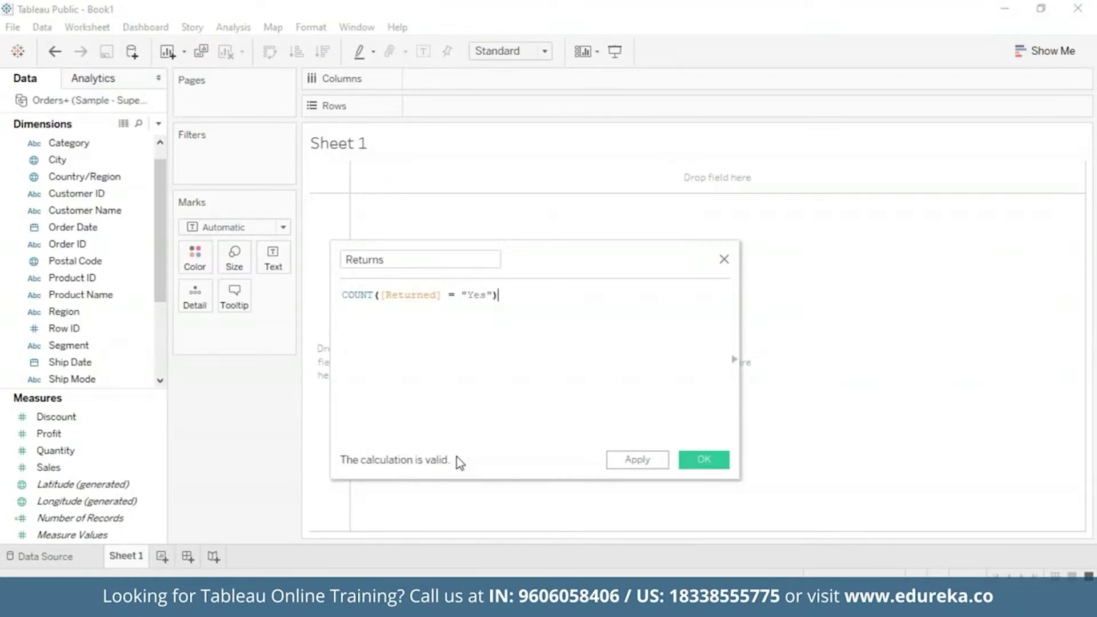
{"action": "left_click", "coordinate": [655, 457]}
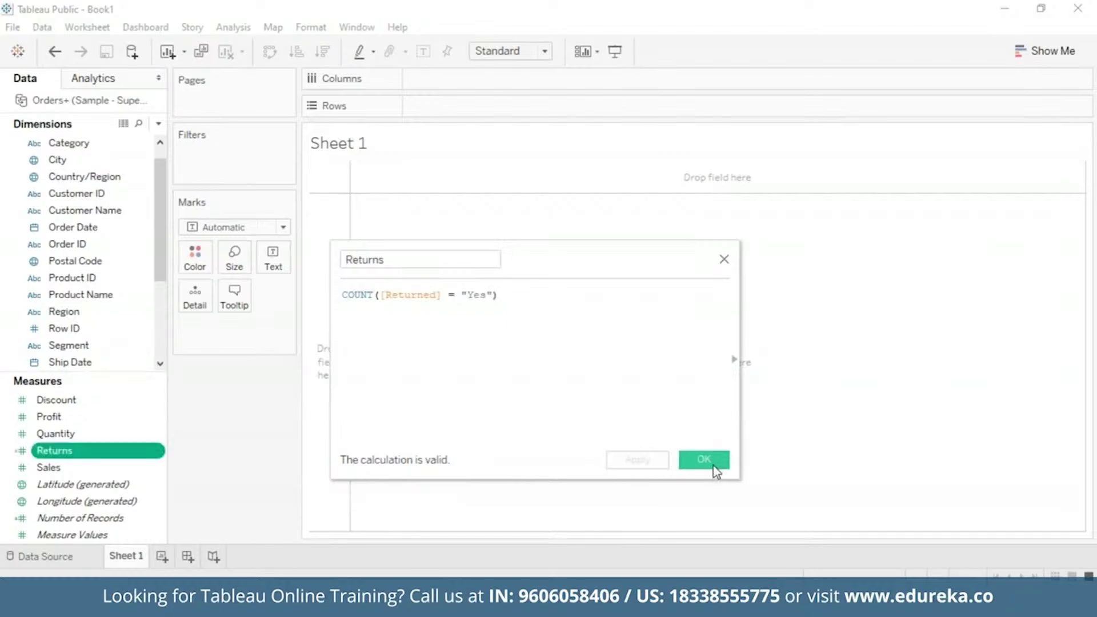
{"action": "left_click", "coordinate": [704, 460]}
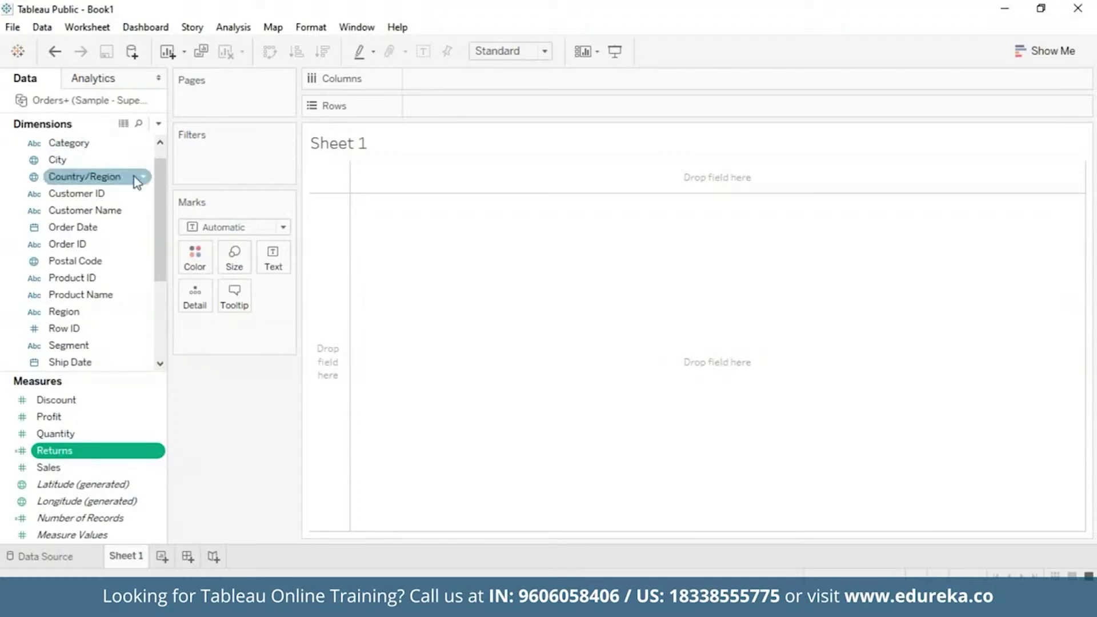
Put Sub-Category on Columns and Returns on Rows, sorted descending
{"action": "scroll", "coordinate": [162, 178], "scroll_direction": "up", "scroll_amount": 1}
{"action": "left_click_drag", "start_coordinate": [161, 178], "coordinate": [166, 238]}
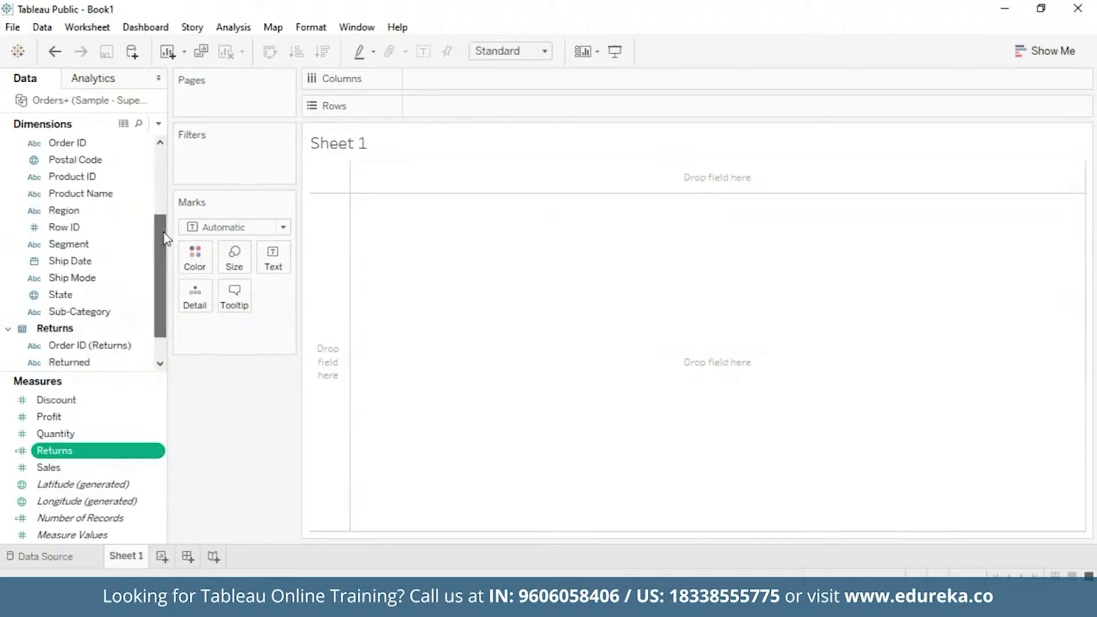
{"action": "mouse_move", "coordinate": [86, 313]}
{"action": "left_mouse_down"}
{"action": "mouse_move", "coordinate": [223, 209]}
{"action": "mouse_move", "coordinate": [502, 91]}
{"action": "mouse_move", "coordinate": [411, 78]}
{"action": "left_mouse_up"}
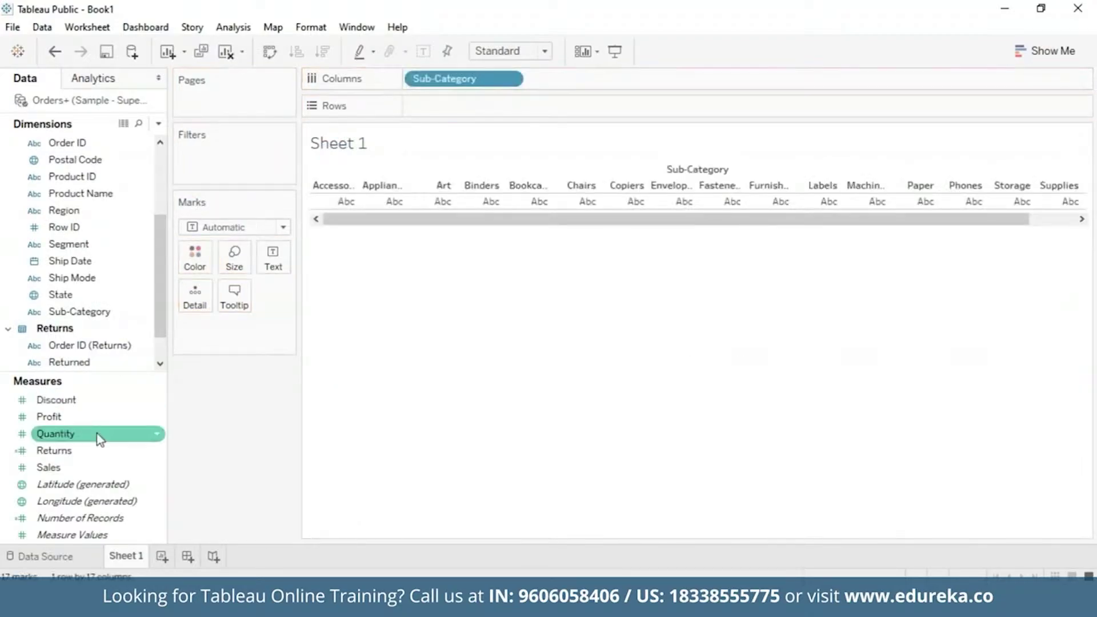
{"action": "left_click_drag", "start_coordinate": [93, 451], "coordinate": [471, 101]}
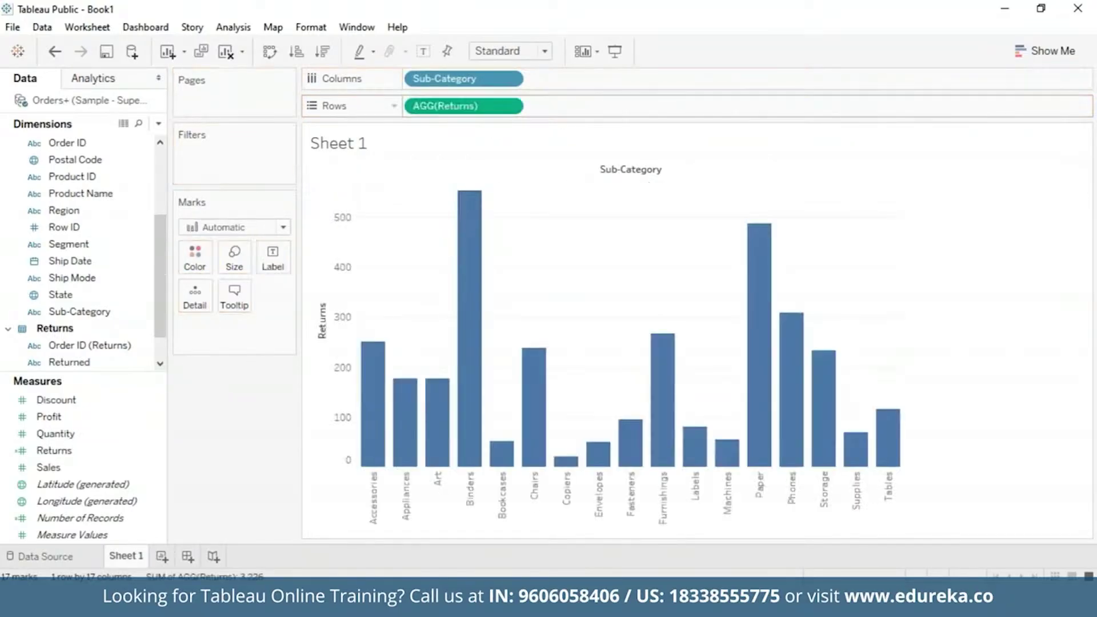
{"action": "left_click", "coordinate": [330, 56]}
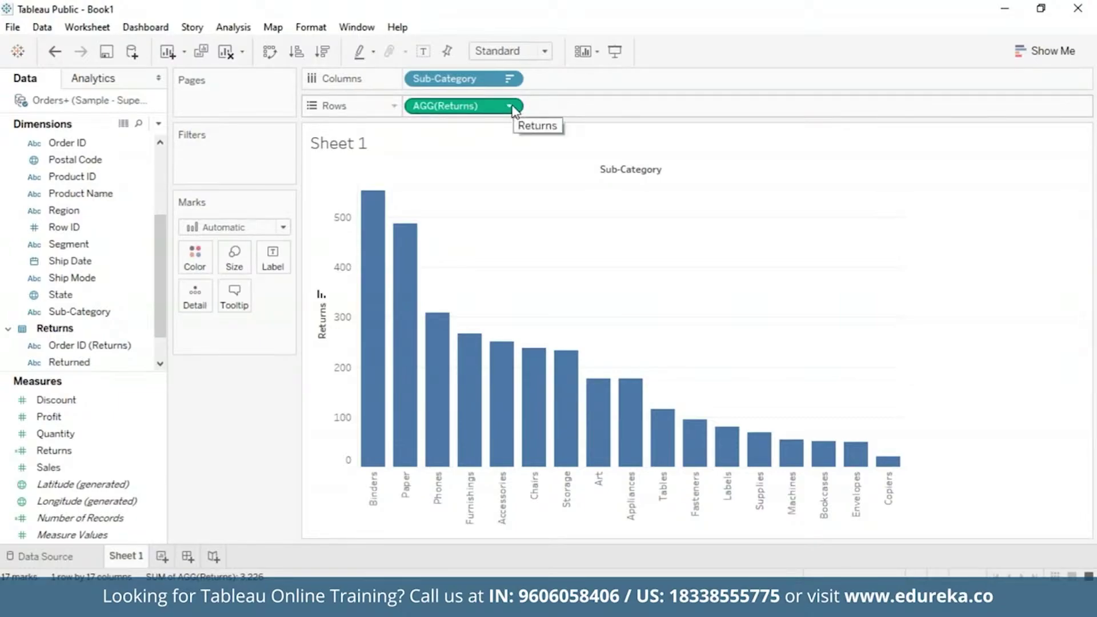
Add a second Returns measure to Rows beside the existing AGG(Returns)
{"action": "left_click_drag", "start_coordinate": [85, 451], "coordinate": [574, 111]}
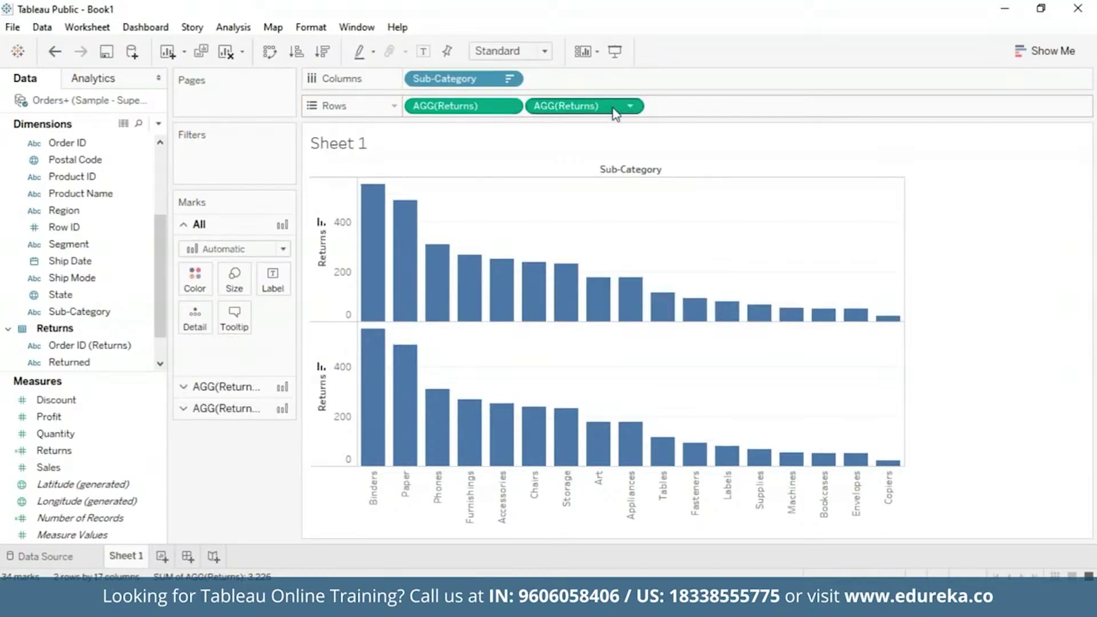
Make the second AGG(Returns) a Dual Axis with the first
{"action": "left_click", "coordinate": [630, 107]}
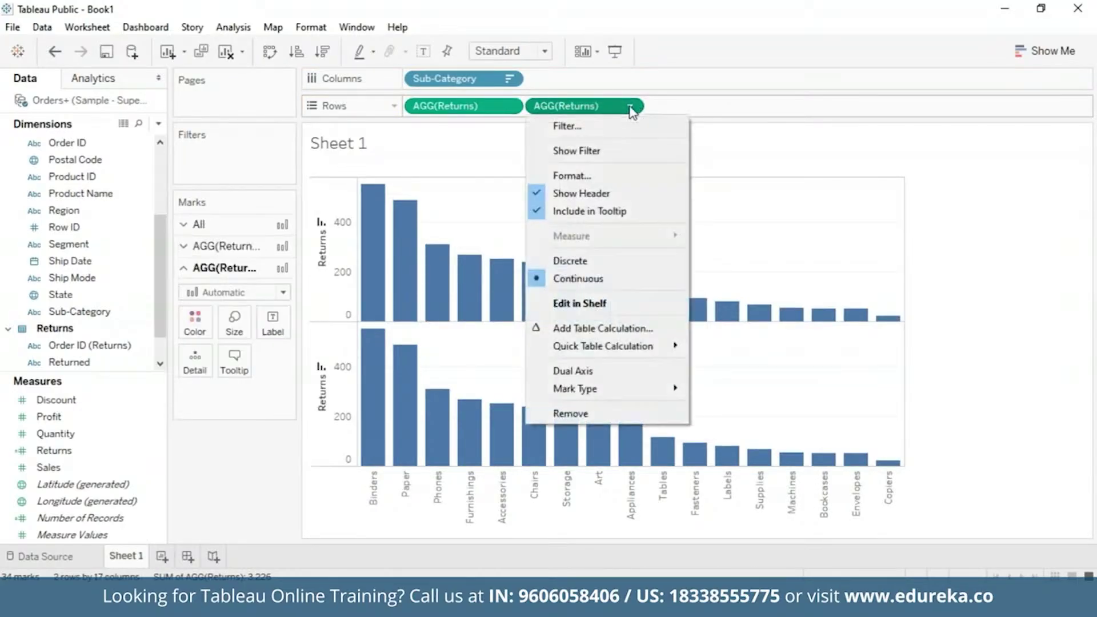
{"action": "left_click", "coordinate": [607, 372]}
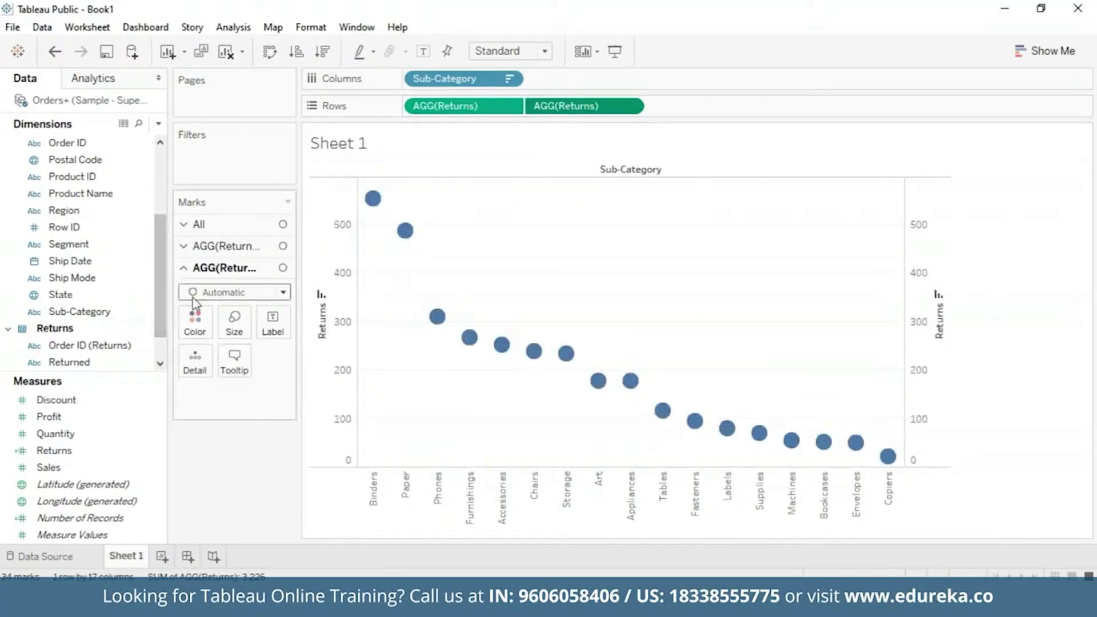
{"action": "left_click", "coordinate": [186, 248]}
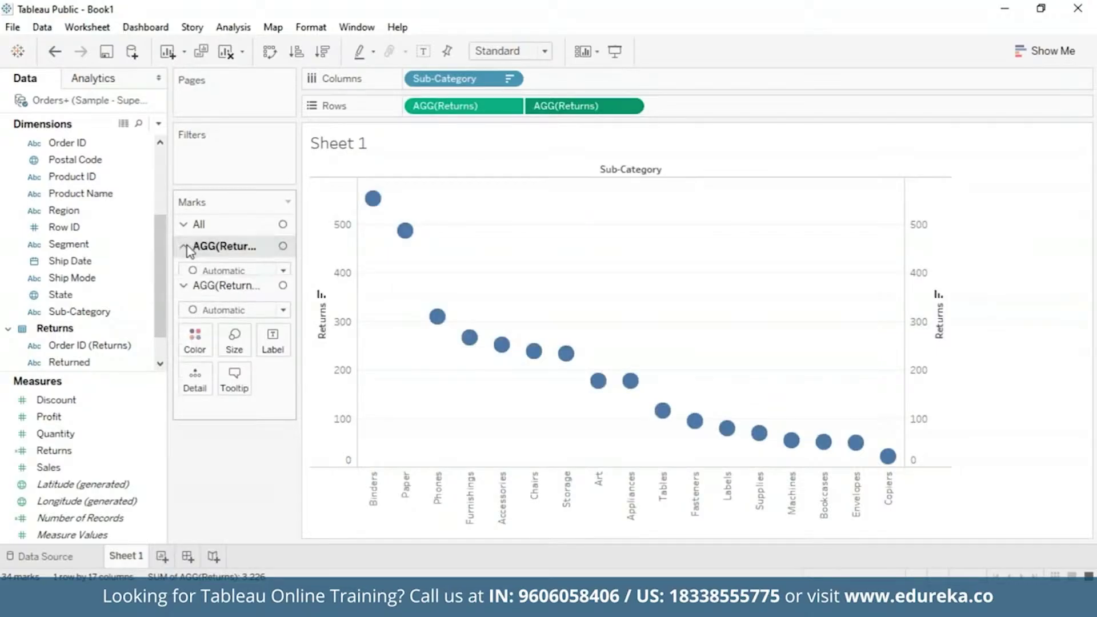
Set the first Returns layer's mark type to Bar and the second to Line
{"action": "left_click", "coordinate": [282, 270]}
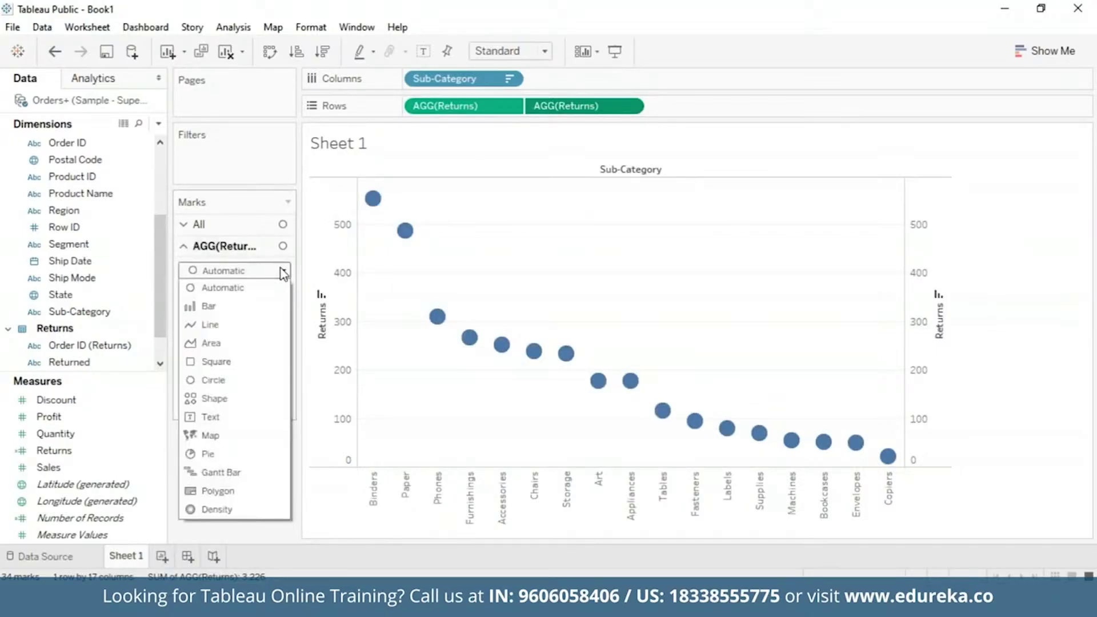
{"action": "left_click", "coordinate": [245, 306]}
{"action": "left_click", "coordinate": [264, 410]}
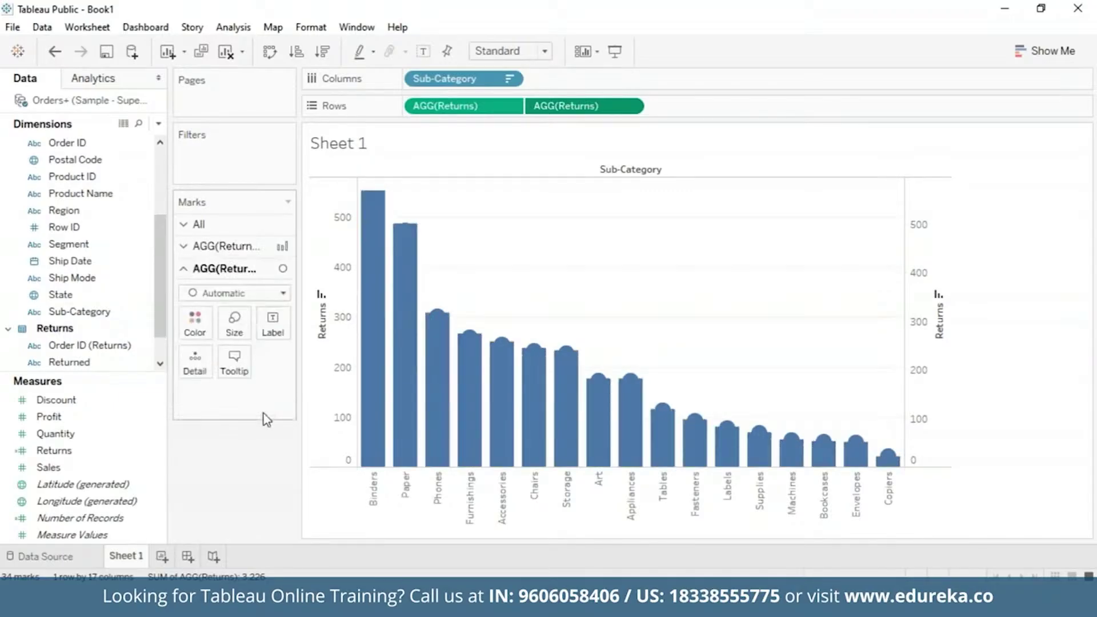
{"action": "left_click", "coordinate": [284, 293]}
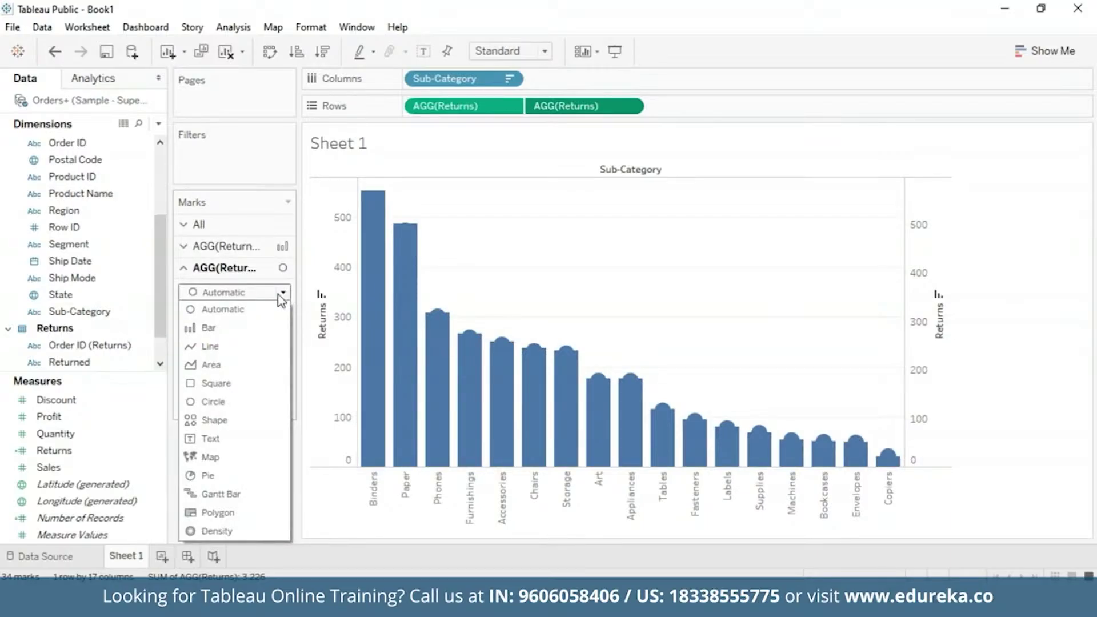
{"action": "left_click", "coordinate": [231, 350]}
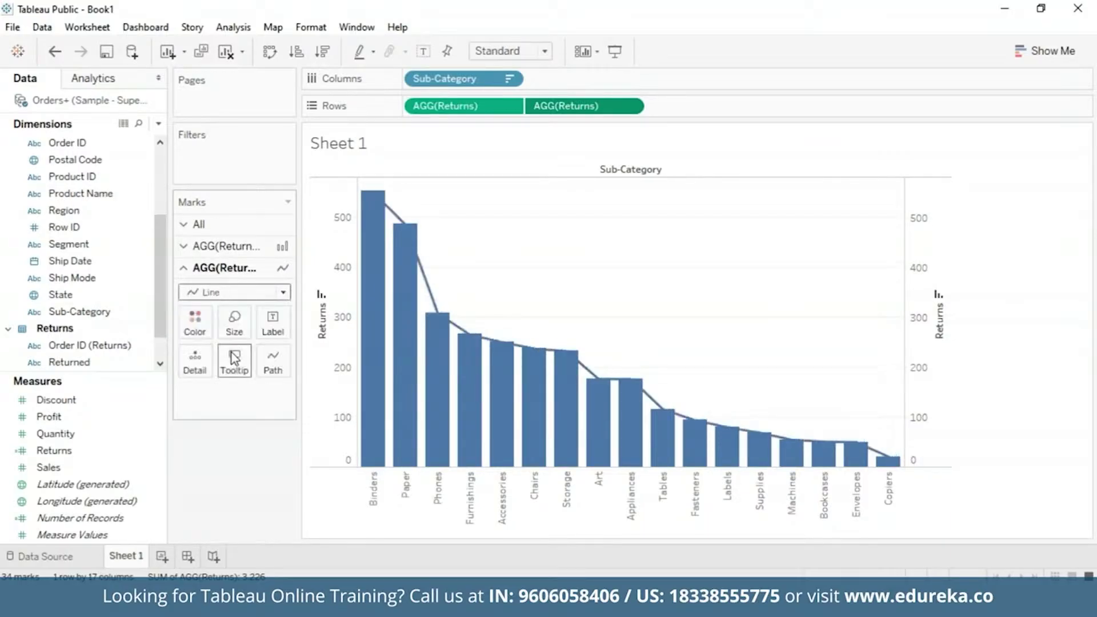
{"action": "left_click", "coordinate": [200, 321]}
Colour the line orange and the Returns bars custom dark blue #00557f
{"action": "left_click", "coordinate": [236, 93]}
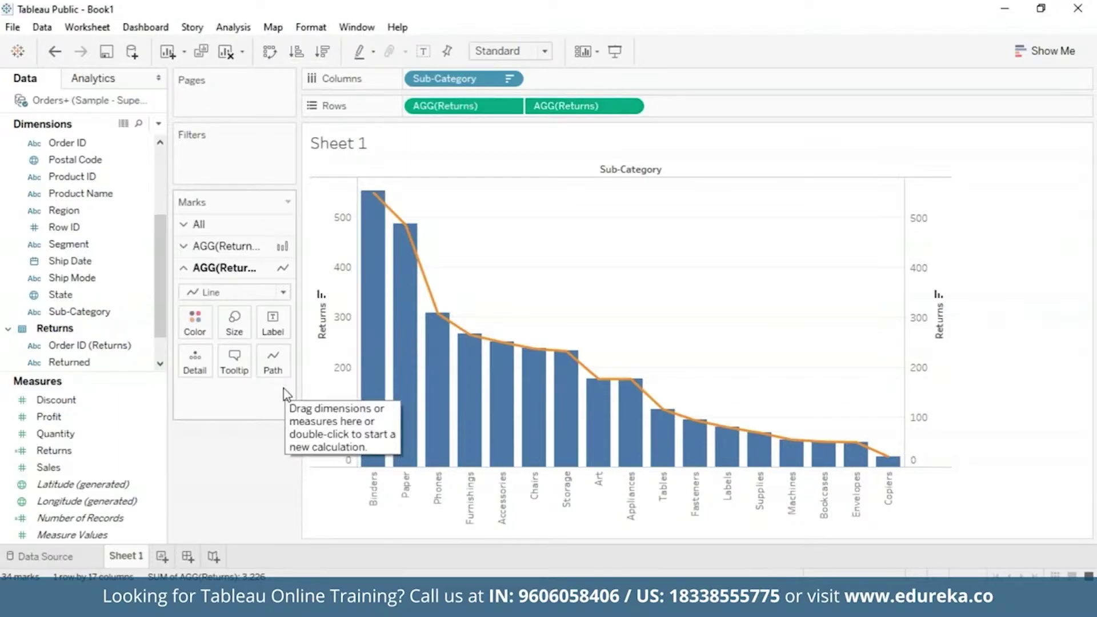
{"action": "left_click", "coordinate": [192, 246]}
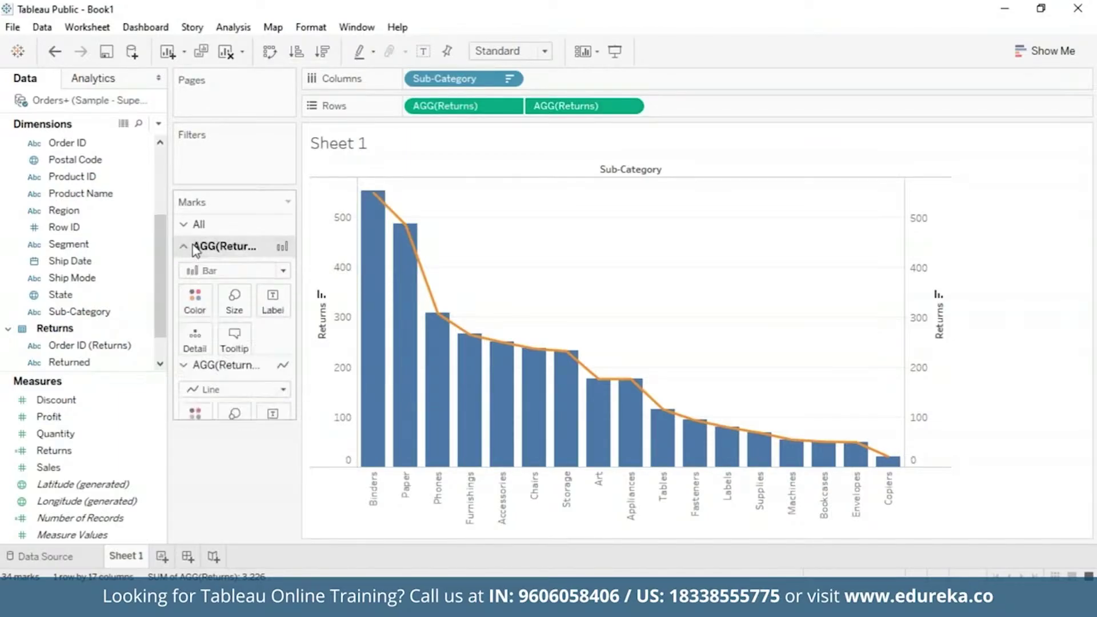
{"action": "left_click", "coordinate": [194, 299]}
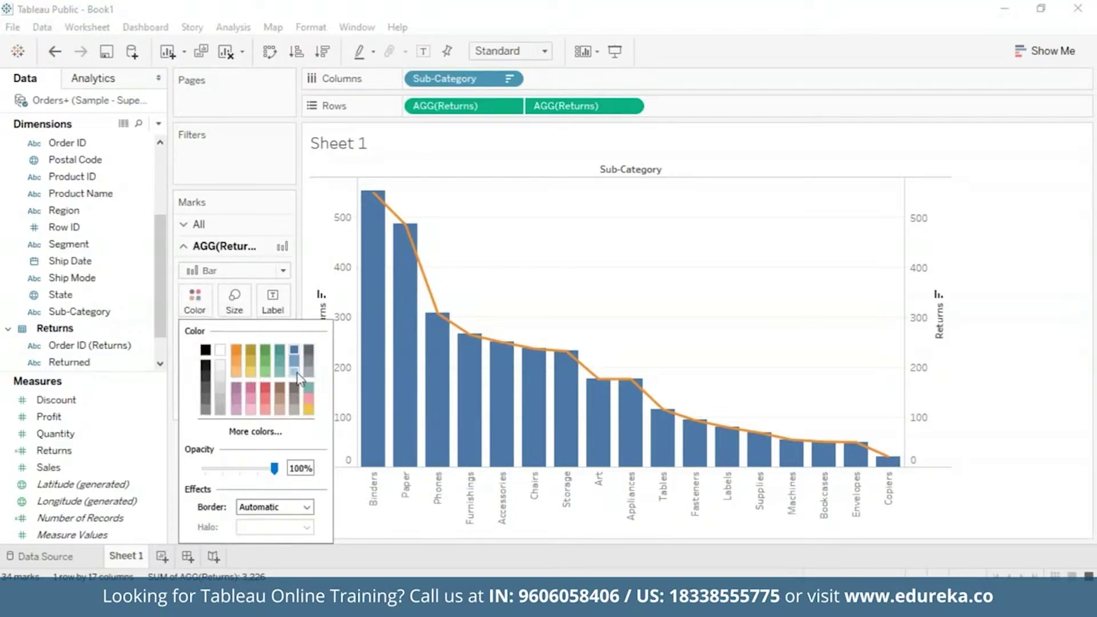
{"action": "left_click", "coordinate": [275, 434]}
{"action": "left_click", "coordinate": [403, 196]}
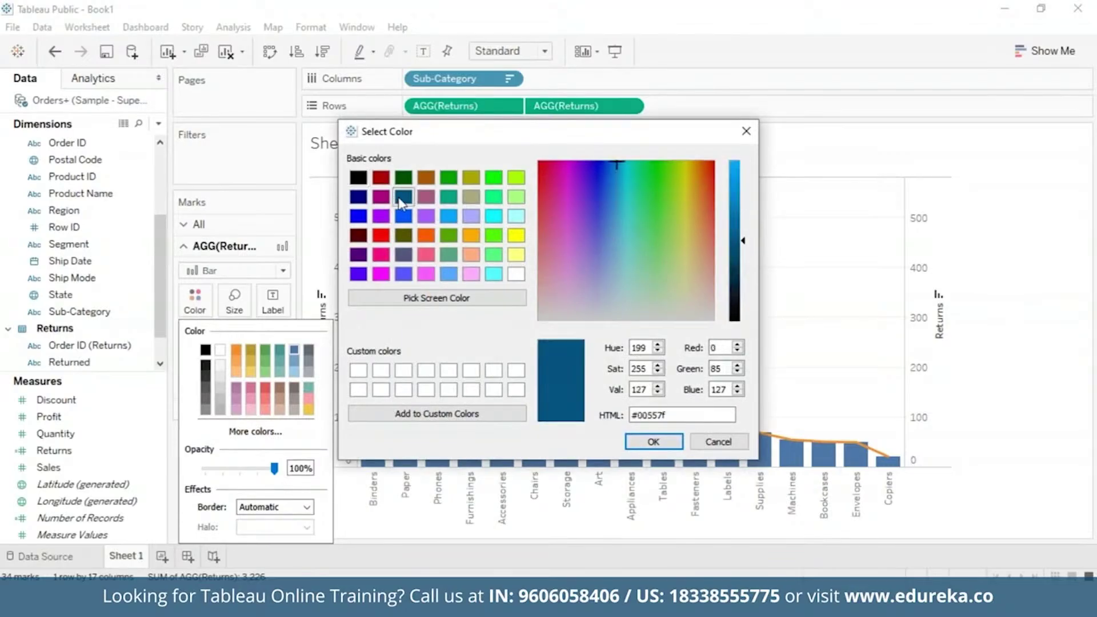
{"action": "left_click", "coordinate": [653, 441]}
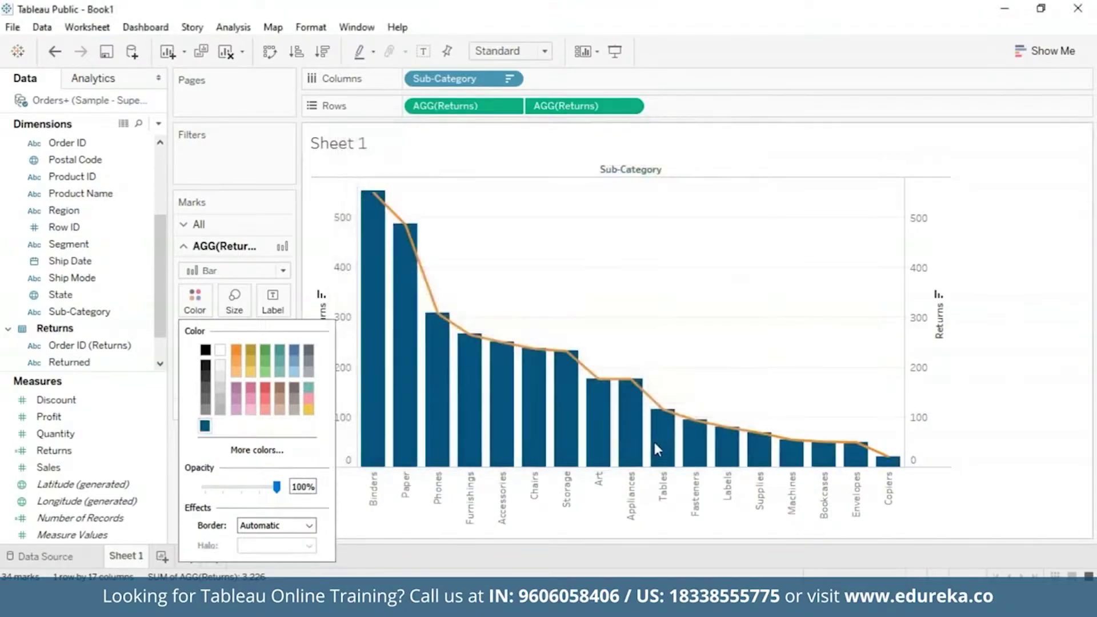
{"action": "left_click", "coordinate": [204, 302]}
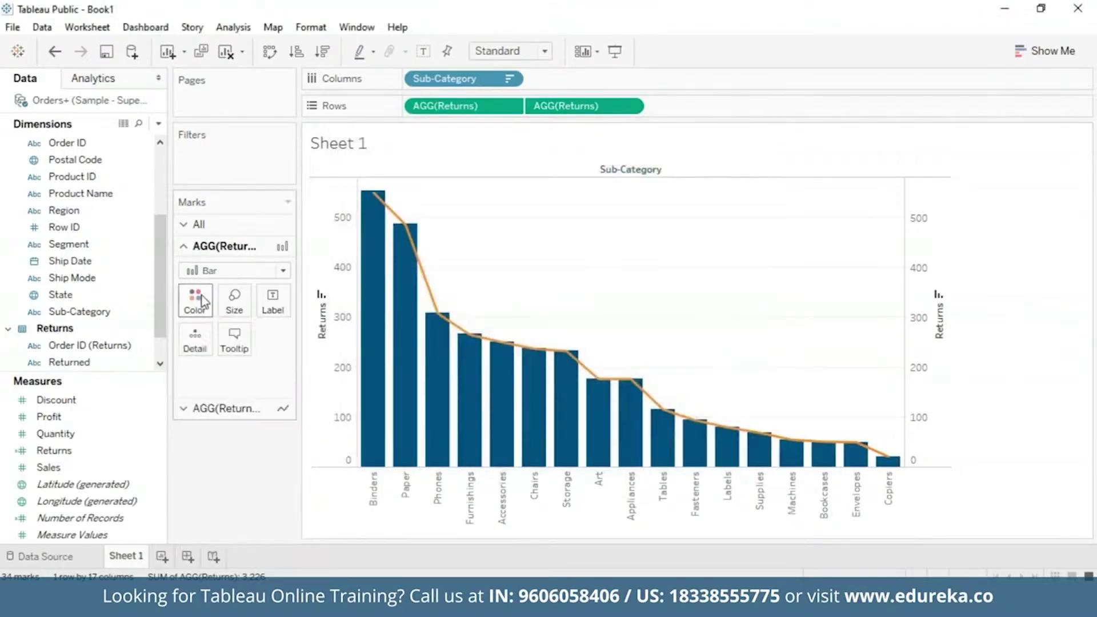
{"action": "left_click", "coordinate": [183, 408]}
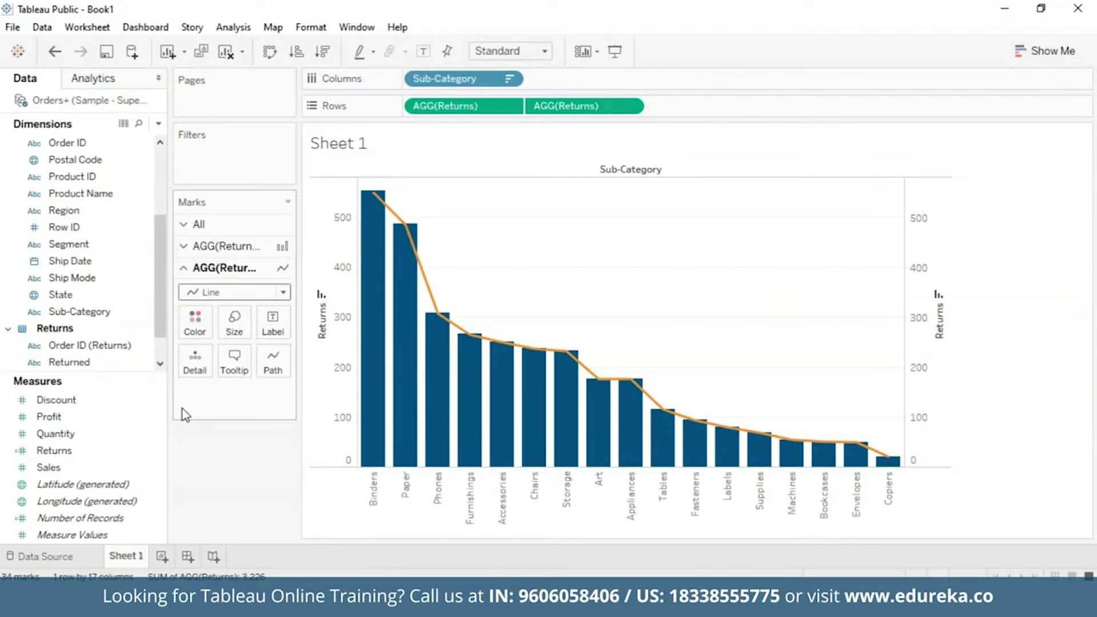
Apply a Running Total quick table calculation to the second AGG(Returns) pill
{"action": "right_click", "coordinate": [592, 110]}
{"action": "mouse_move", "coordinate": [746, 343]}
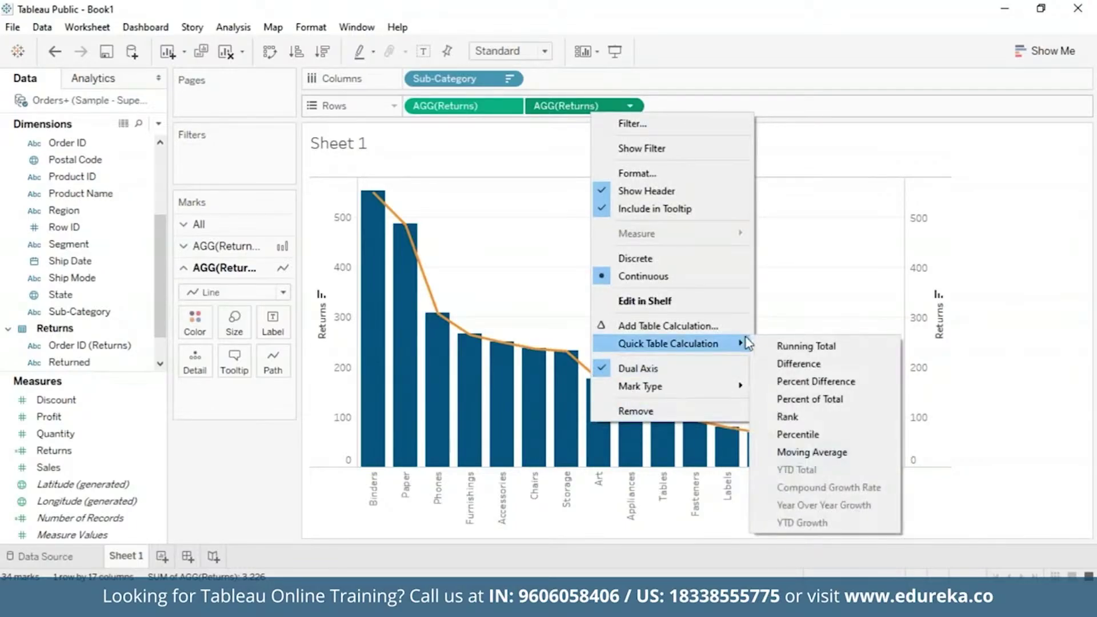
{"action": "left_click", "coordinate": [812, 354]}
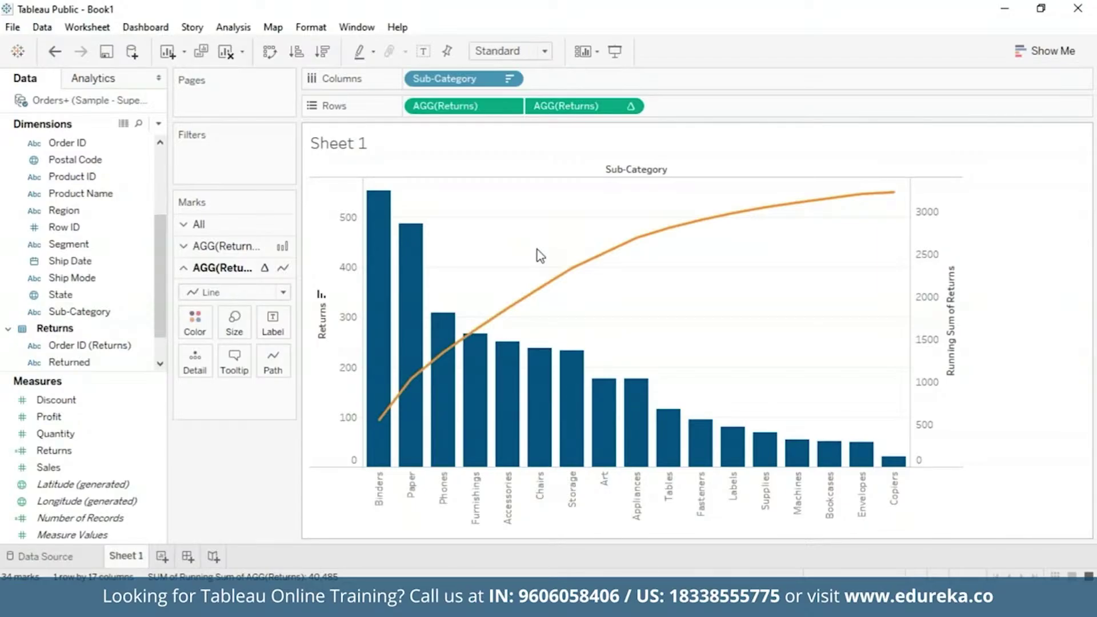
{"action": "right_click", "coordinate": [619, 109]}
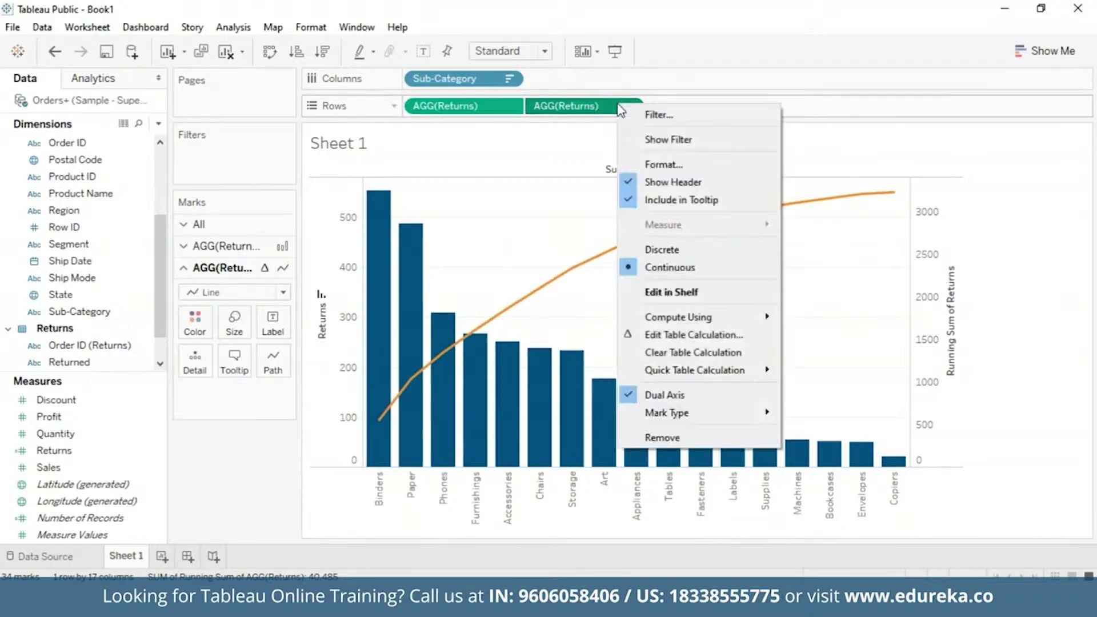
Add a Percent of Total secondary calculation to the running total
{"action": "left_click", "coordinate": [709, 336]}
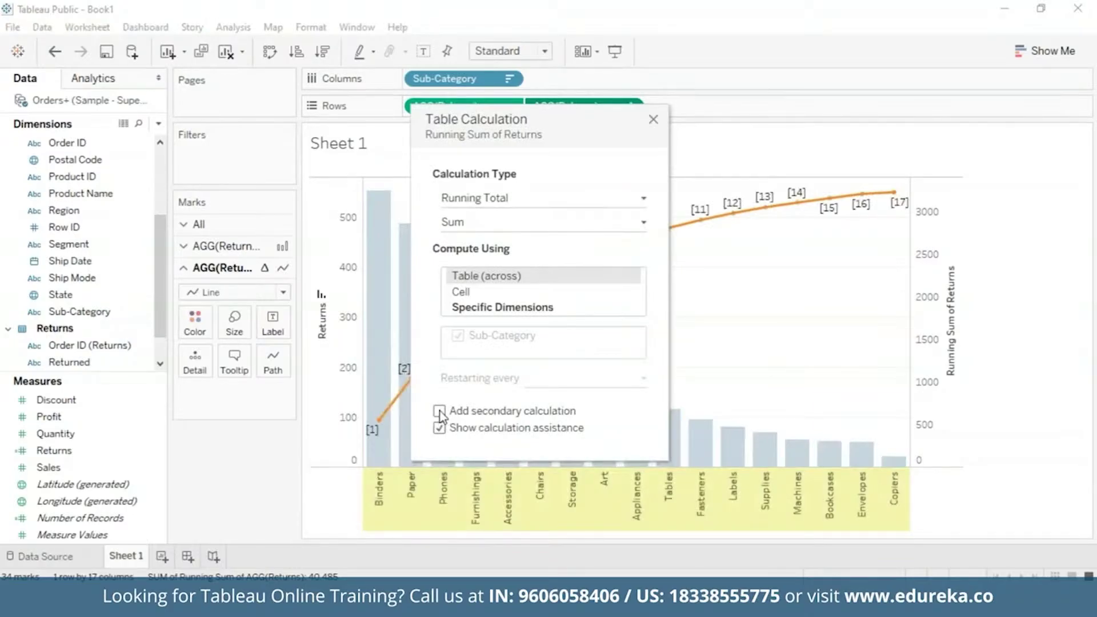
{"action": "left_click", "coordinate": [439, 410]}
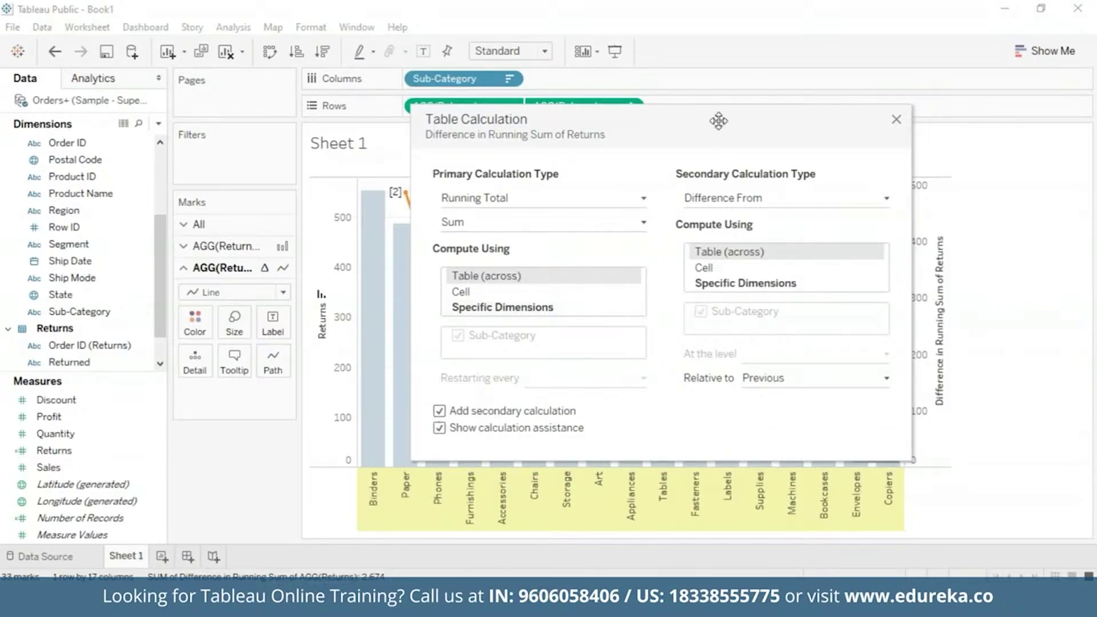
{"action": "left_click_drag", "start_coordinate": [719, 120], "coordinate": [582, 130]}
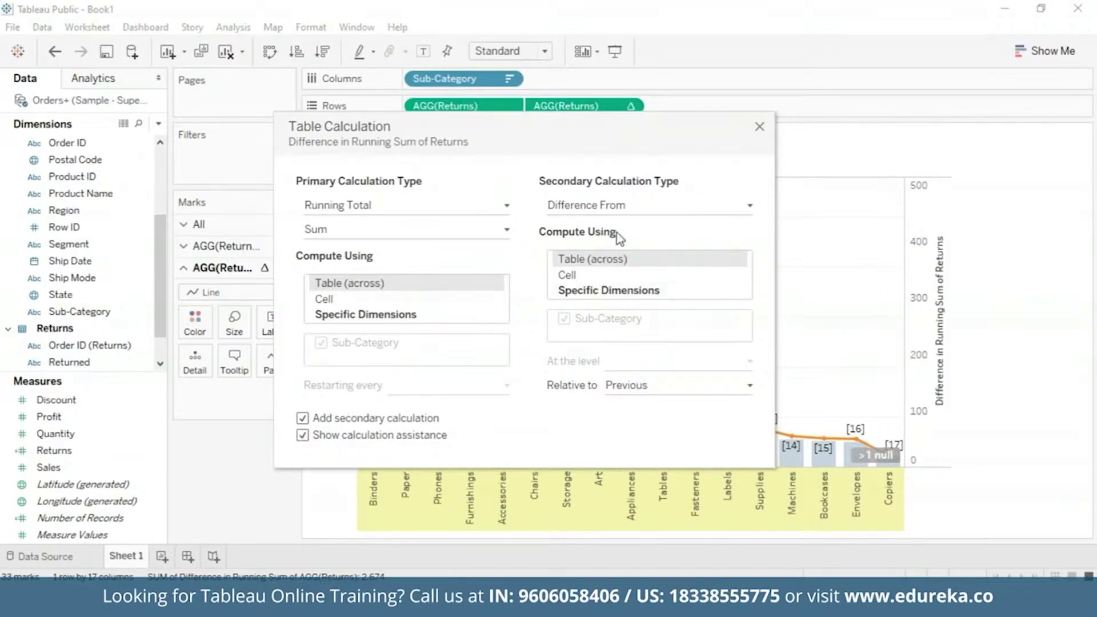
{"action": "left_click", "coordinate": [751, 211]}
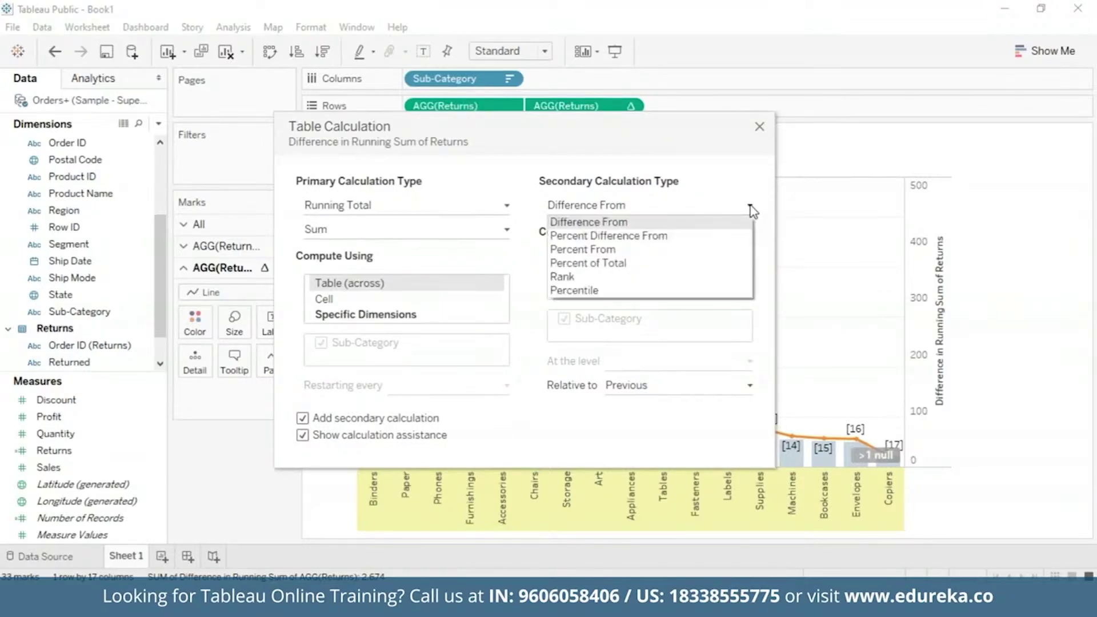
{"action": "left_click", "coordinate": [677, 265]}
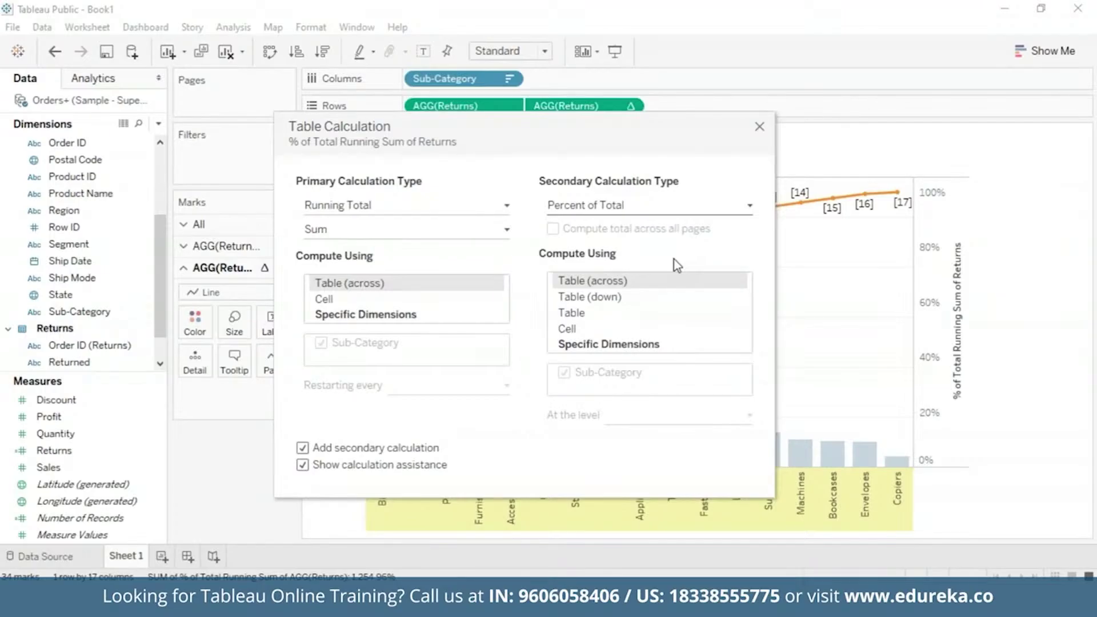
{"action": "left_click_drag", "start_coordinate": [589, 128], "coordinate": [227, 78]}
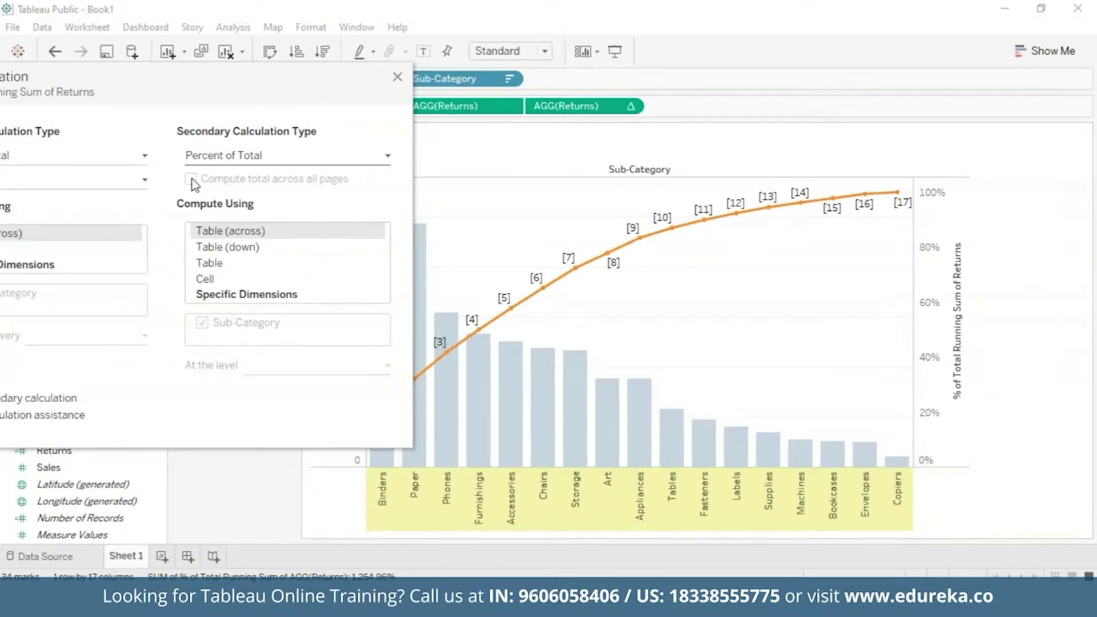
{"action": "left_click_drag", "start_coordinate": [260, 90], "coordinate": [425, 95]}
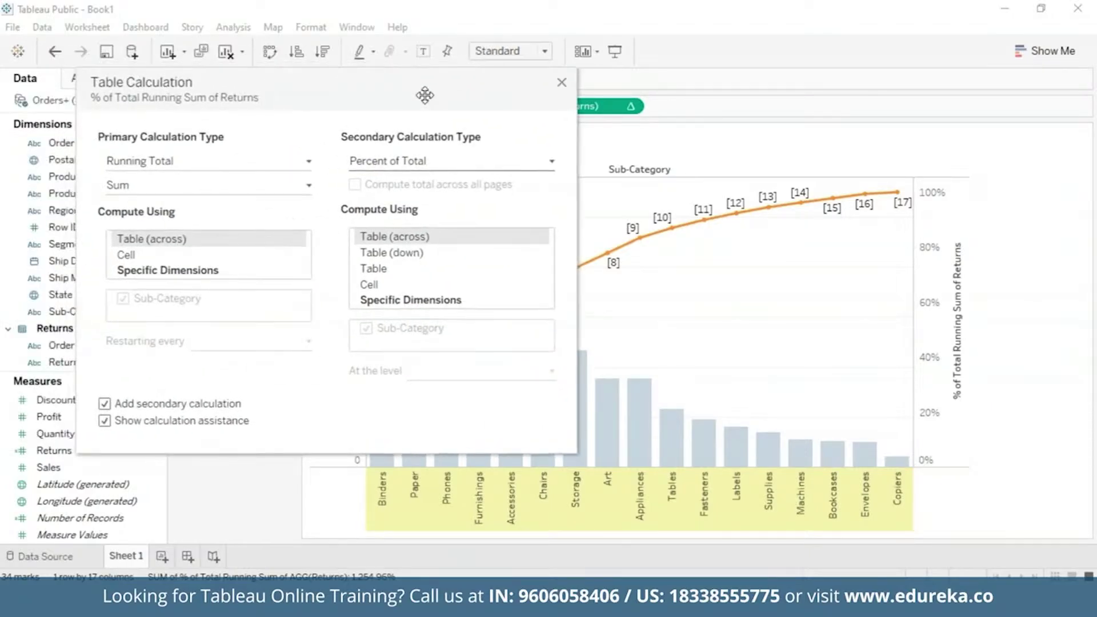
{"action": "left_click", "coordinate": [561, 83]}
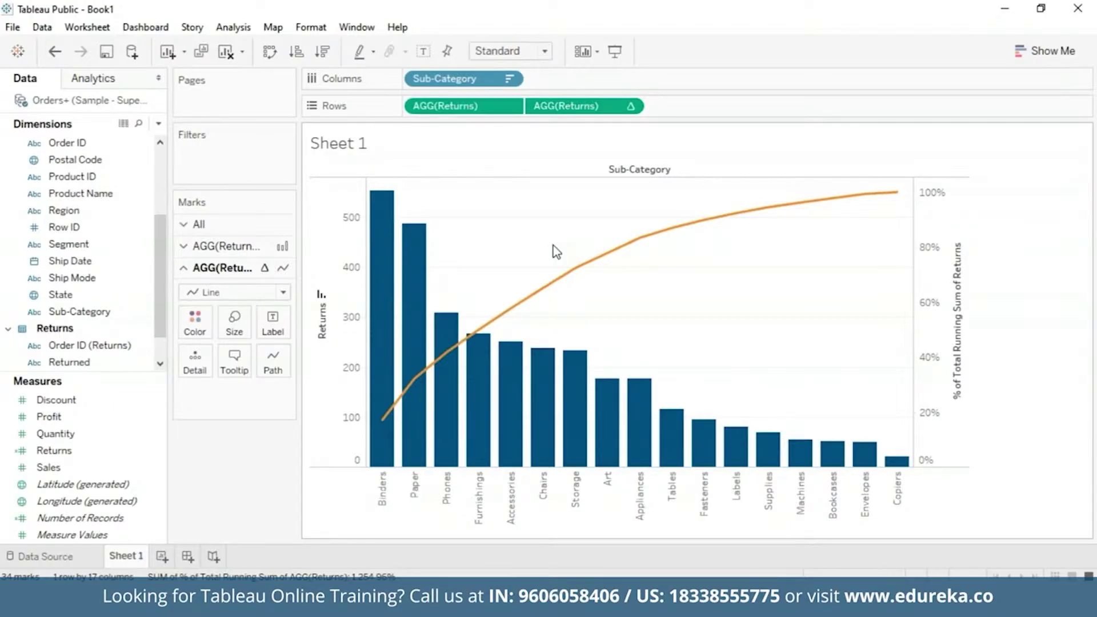
{"action": "mouse_move", "coordinate": [380, 205]}
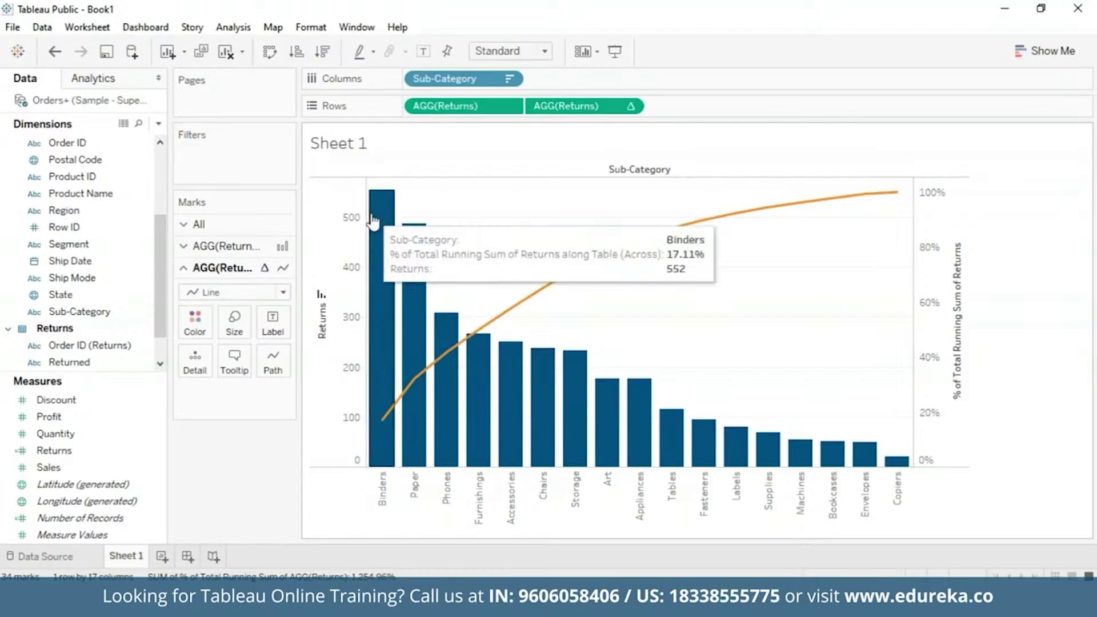
{"action": "mouse_move", "coordinate": [460, 321]}
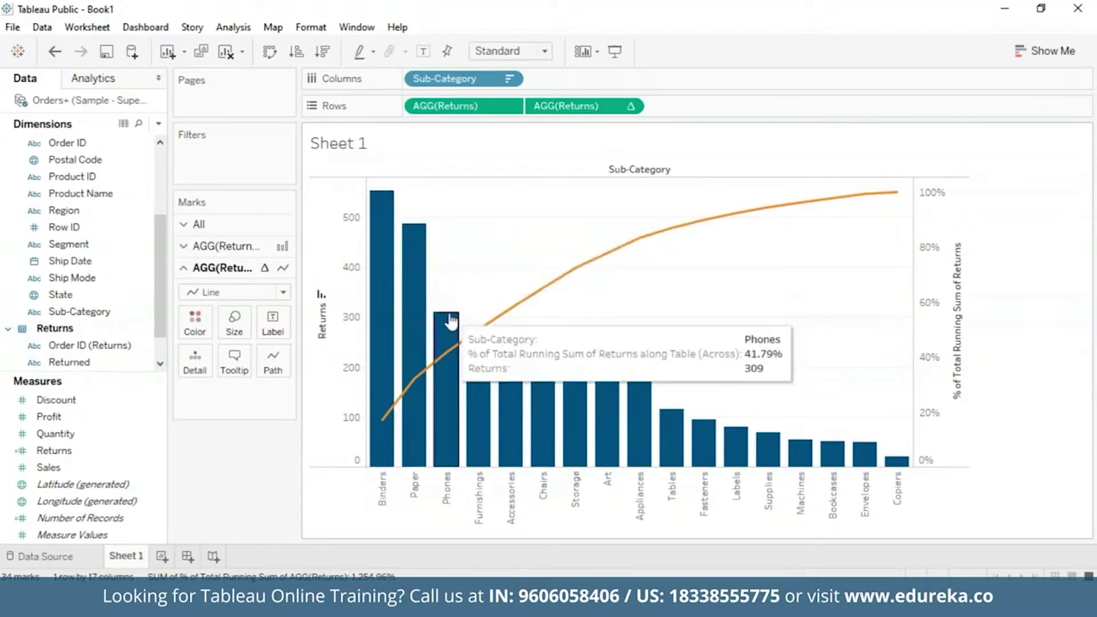